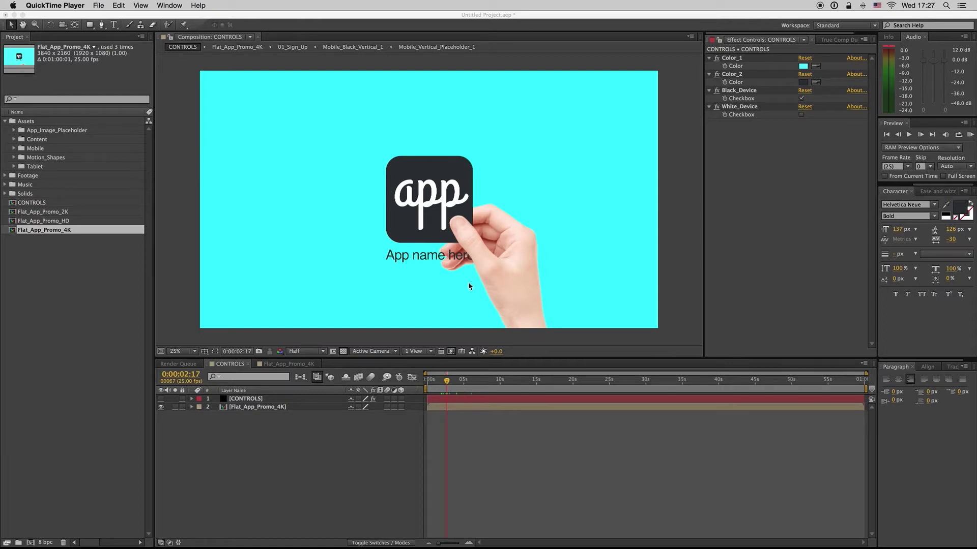
Select the Flat_App_Promo_4K and CONTROLS layers to show the template's colour controls
click(242, 402)
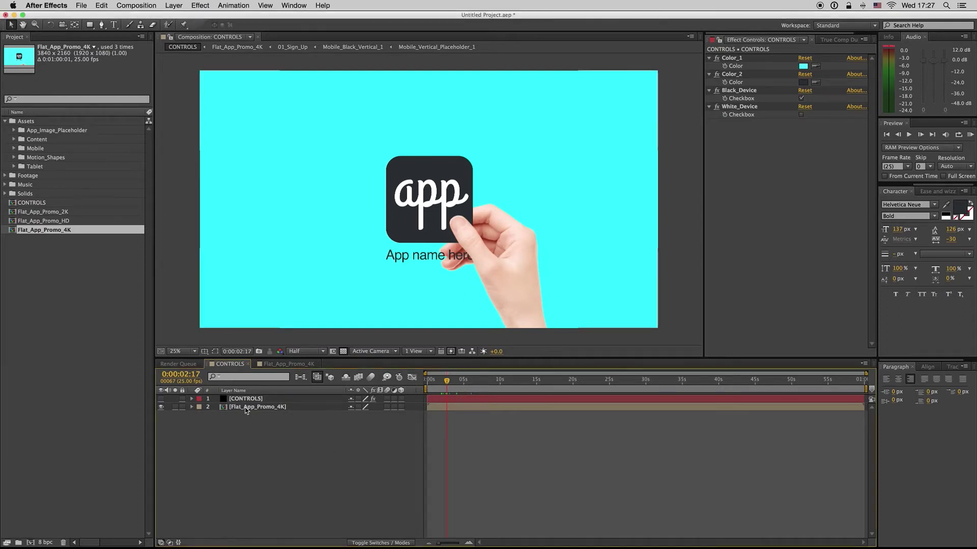
click(246, 410)
click(245, 400)
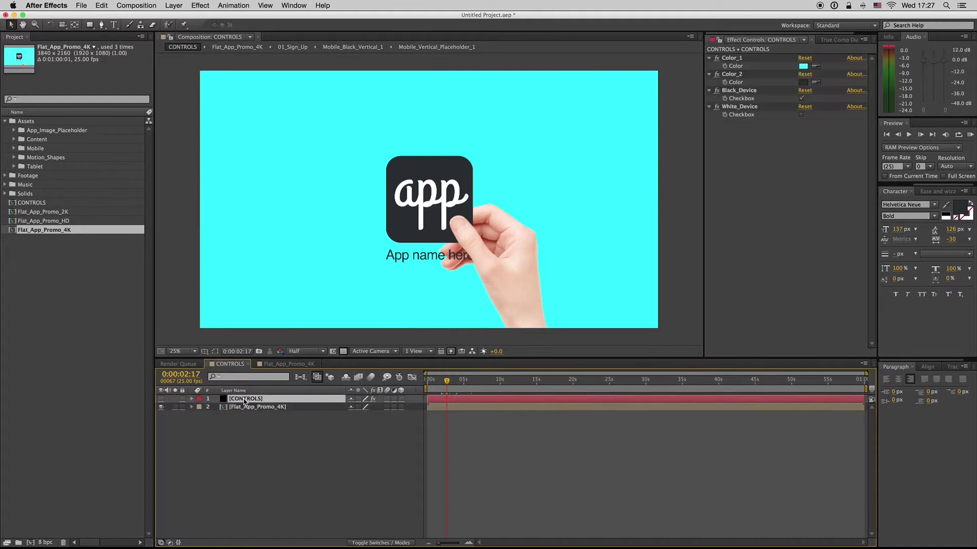
click(273, 410)
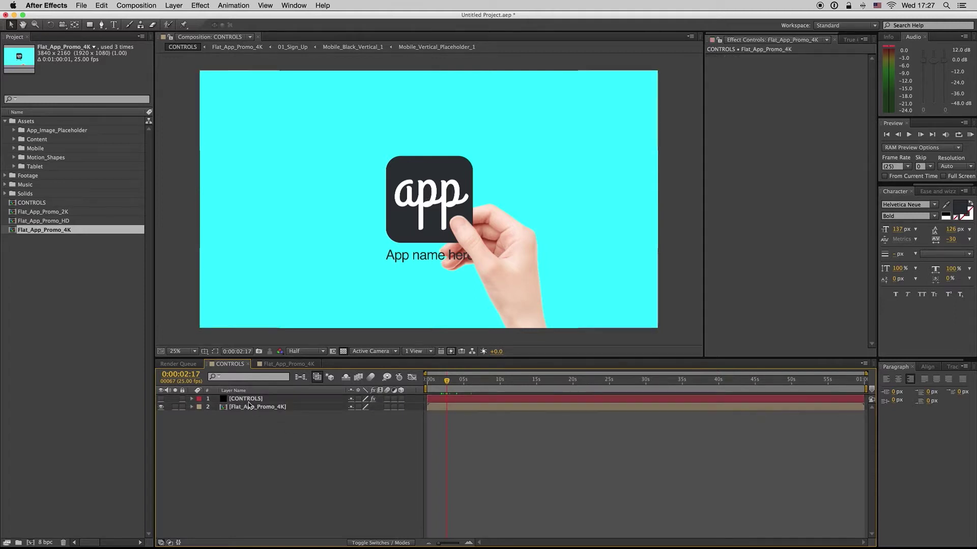
click(287, 401)
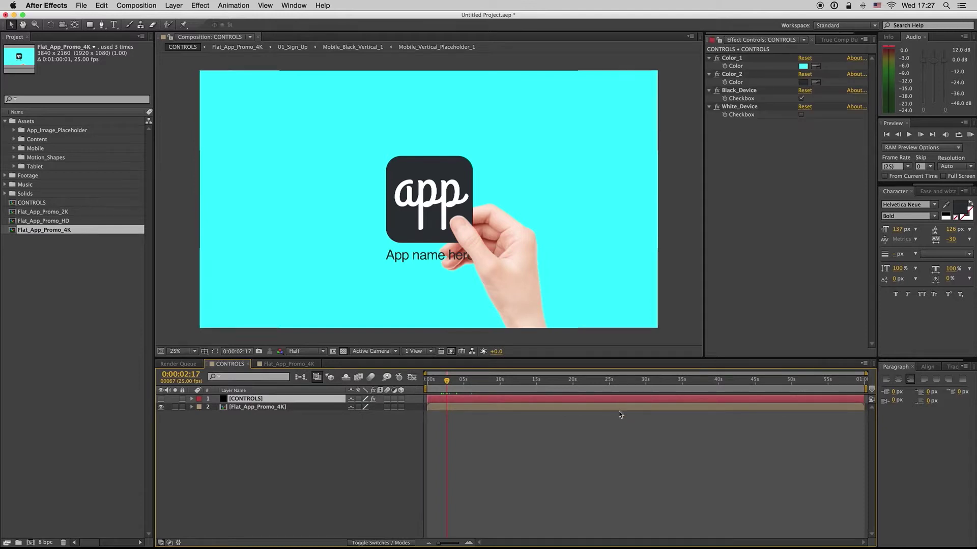
Change Color_1 from cyan to pink (about #E84567) and scrub ahead to the phone mockup
click(802, 67)
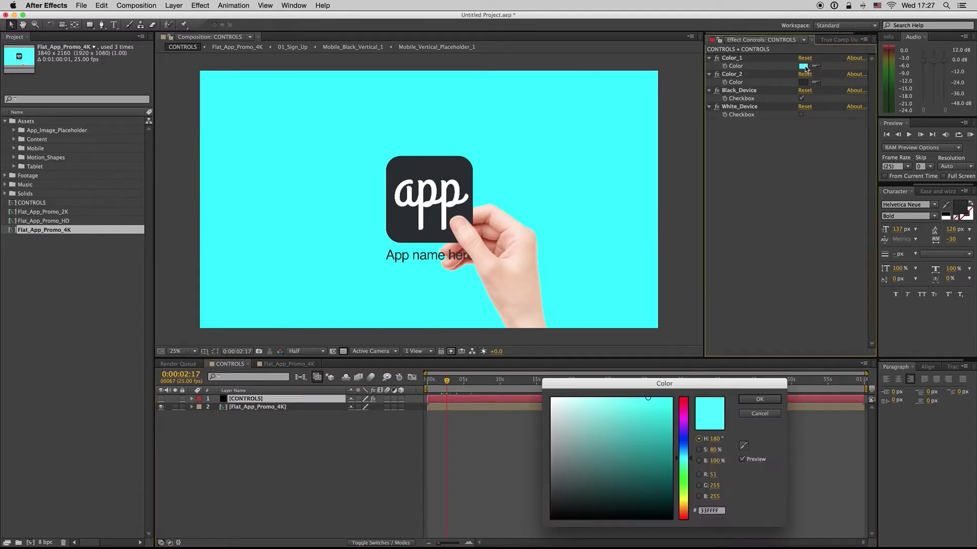
mouse_move(692, 433)
mouse_down()
mouse_move(686, 405)
mouse_move(647, 405)
mouse_move(681, 410)
mouse_move(685, 402)
mouse_move(634, 412)
mouse_up()
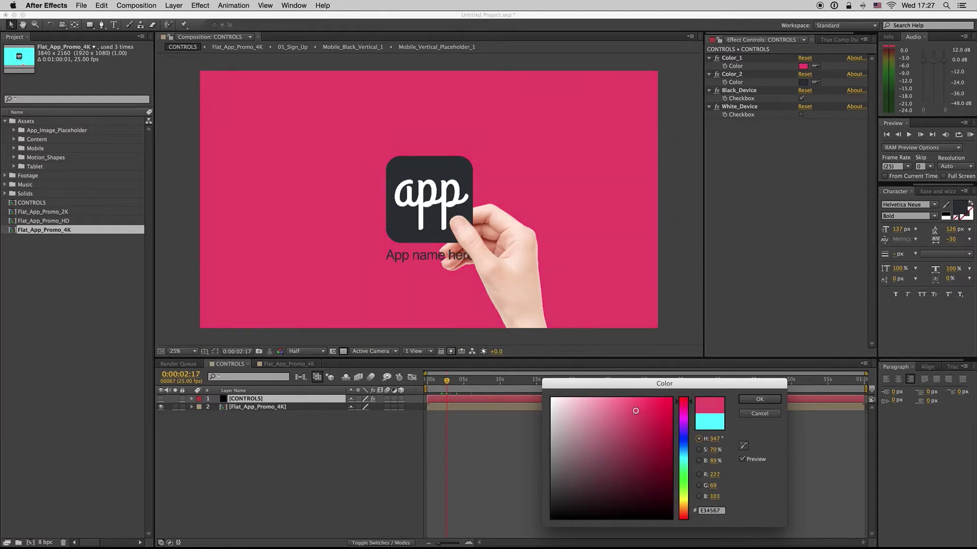
click(746, 399)
drag(461, 384, 492, 384)
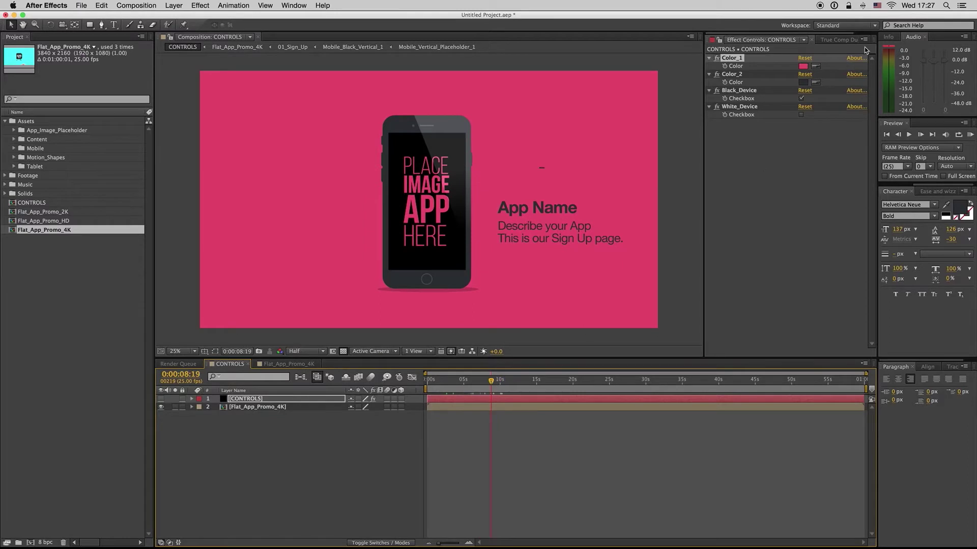
click(804, 83)
drag(568, 497, 705, 383)
click(775, 399)
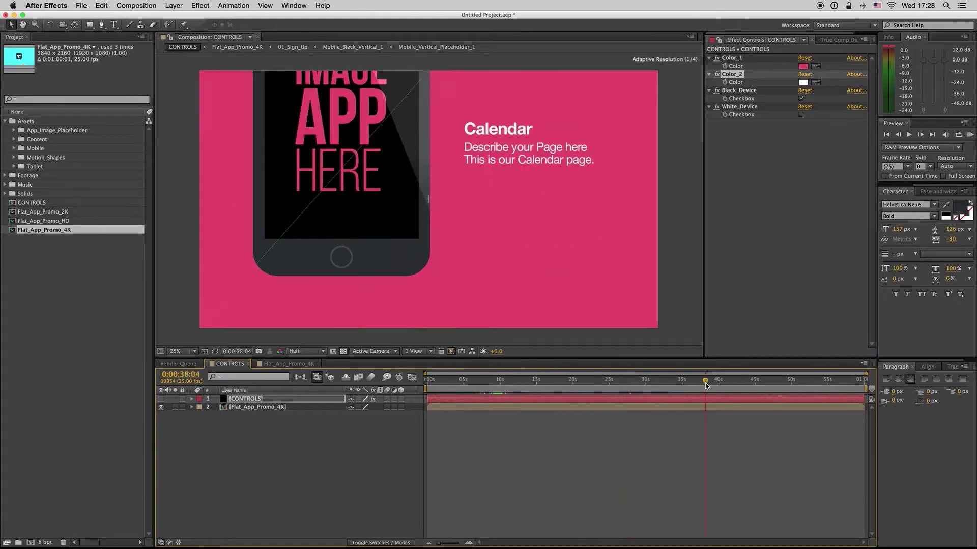
click(506, 382)
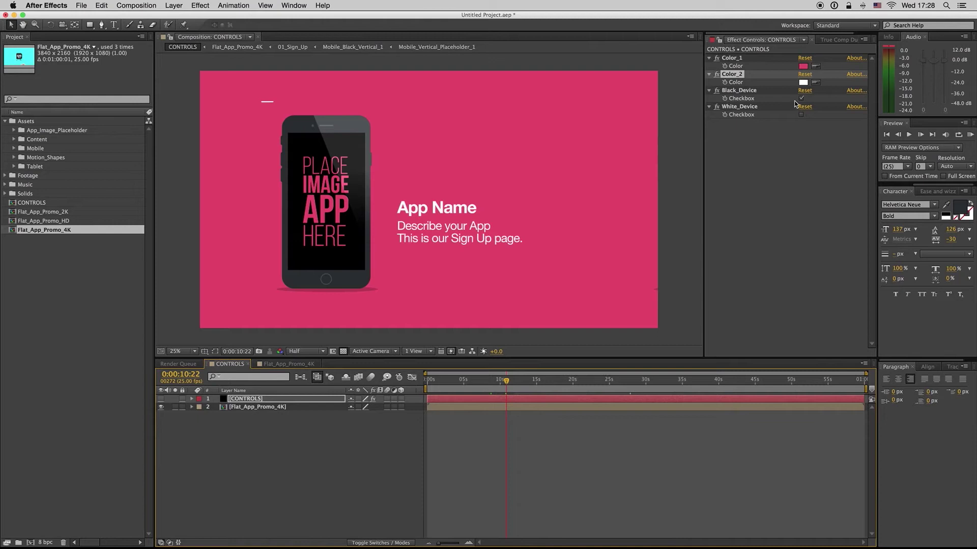
click(801, 98)
click(801, 114)
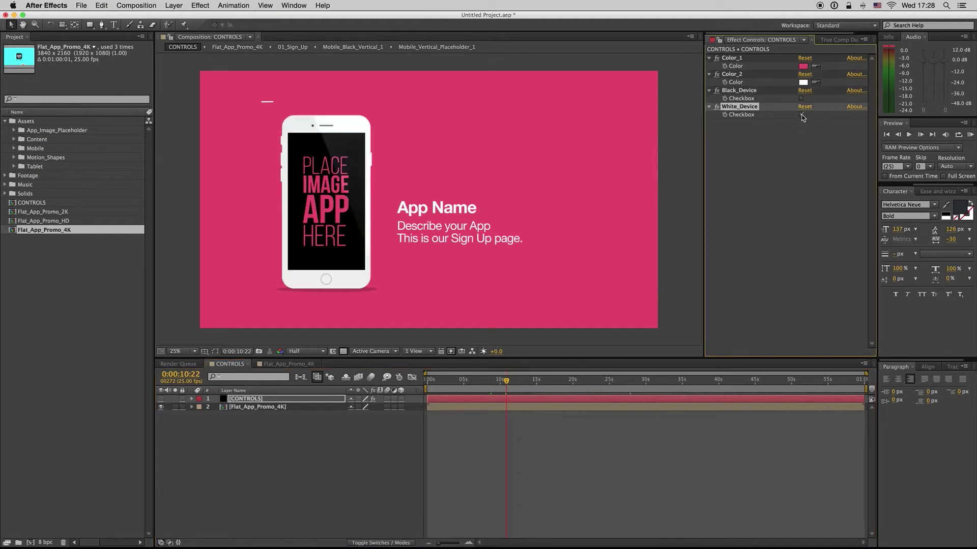
drag(469, 383, 480, 382)
click(801, 114)
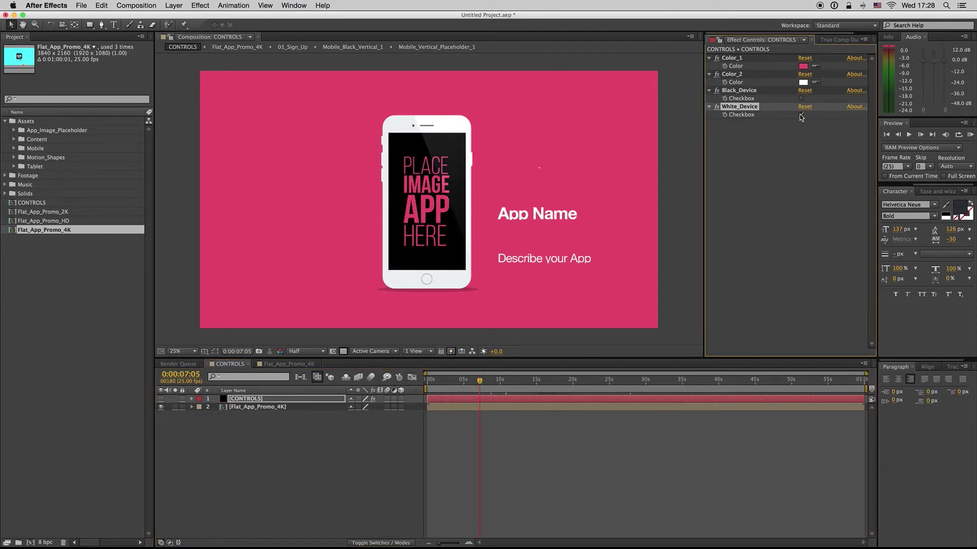
click(802, 98)
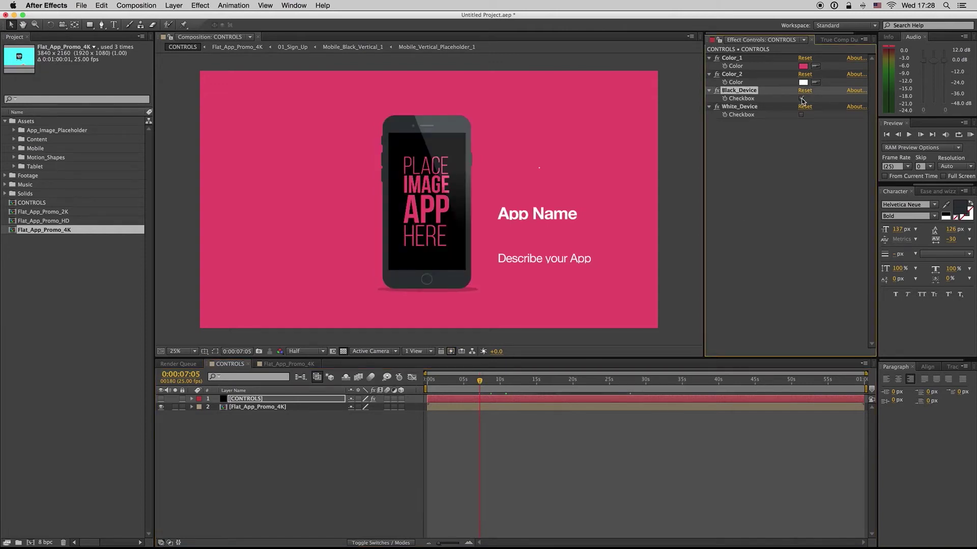
click(438, 381)
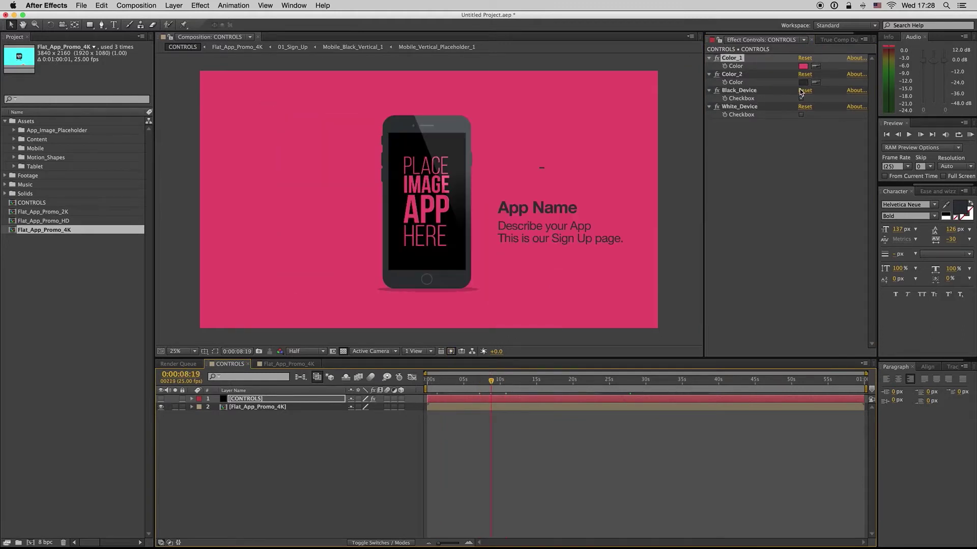
click(451, 381)
Open App_Image_Placholder, inspect its app logo layer, then close it to return to Flat_App_Promo_4K
click(280, 449)
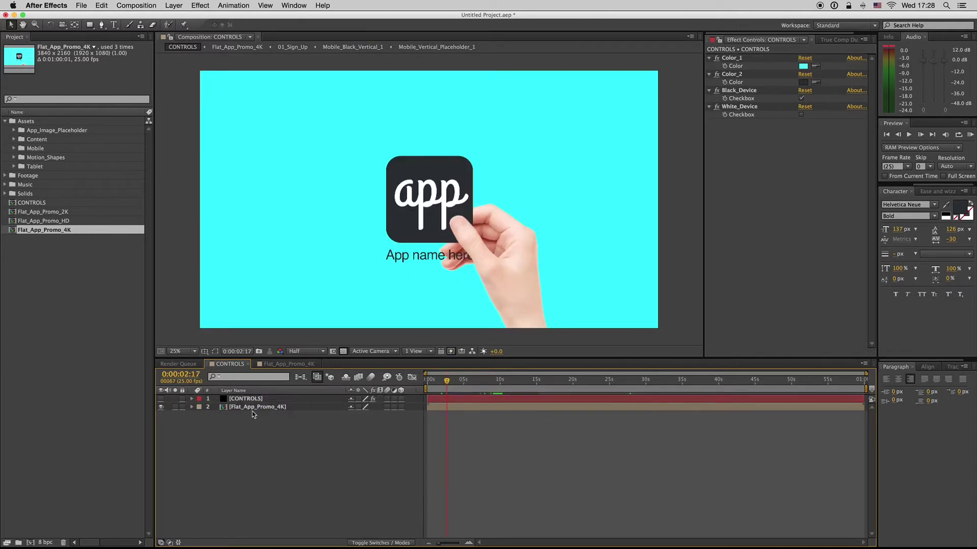
click(14, 131)
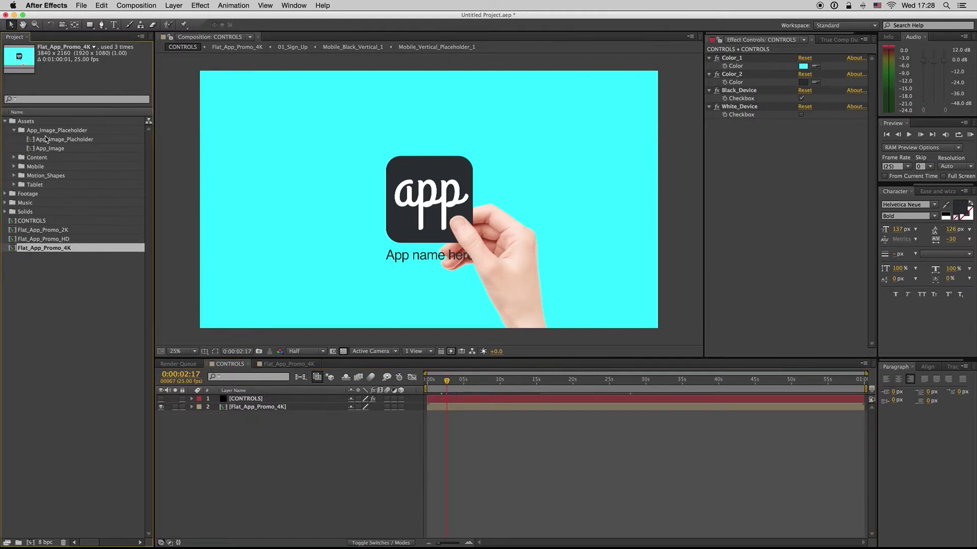
double_click(54, 139)
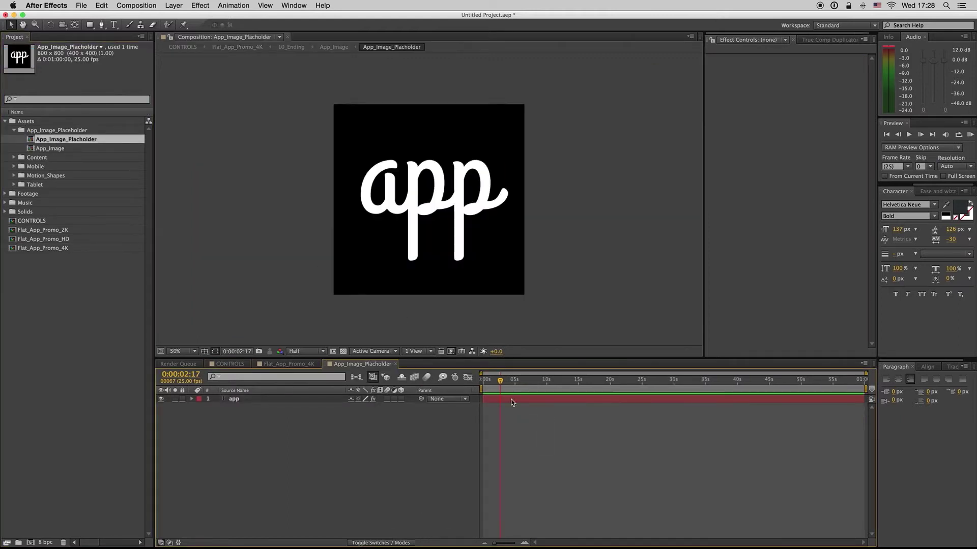
click(508, 383)
click(508, 398)
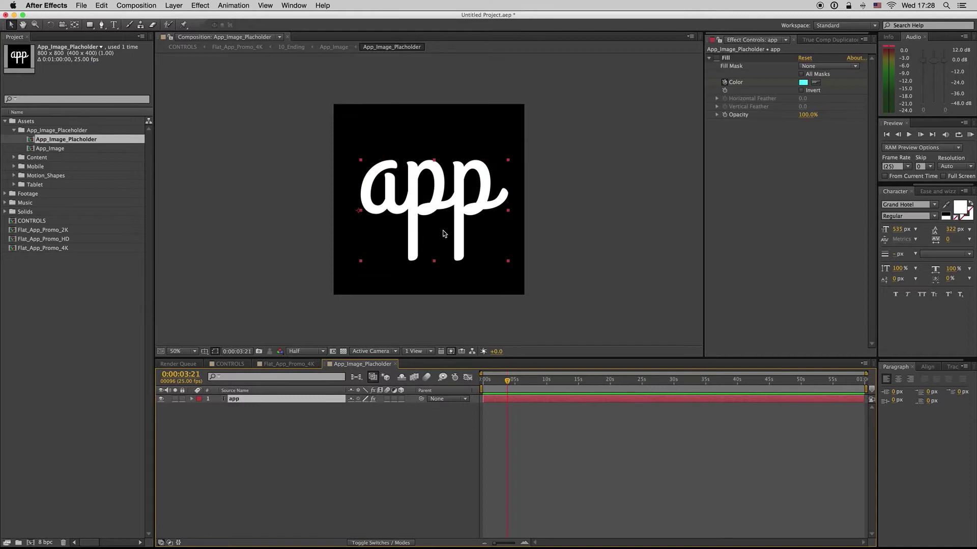
click(393, 409)
click(395, 364)
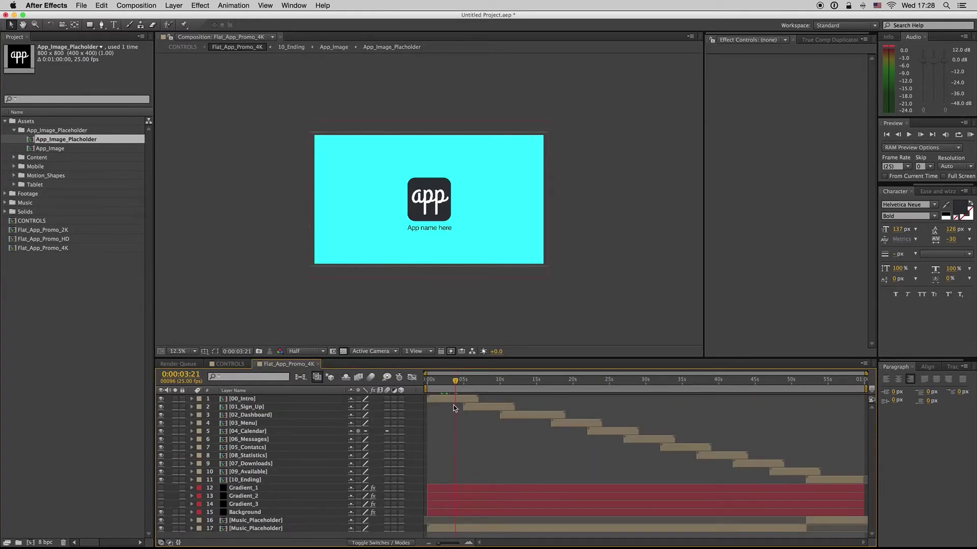
Open the 00_Intro comp to inspect its 'App name here' text layer, then close it
double_click(454, 398)
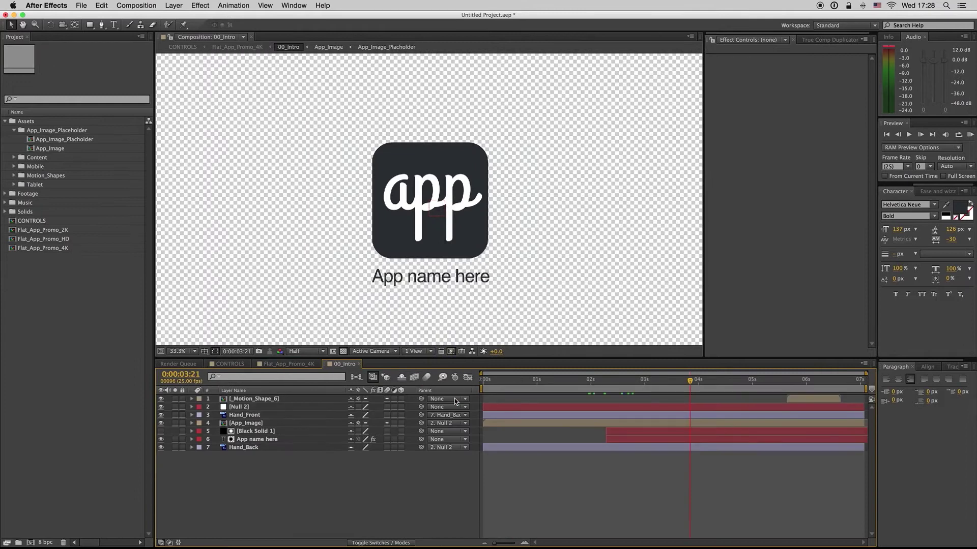
click(263, 440)
double_click(263, 440)
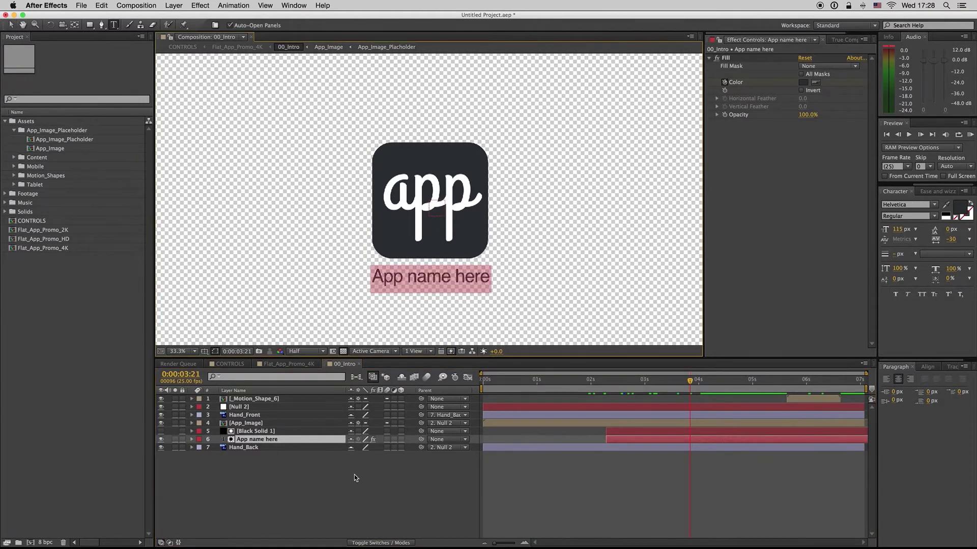
click(354, 475)
click(362, 364)
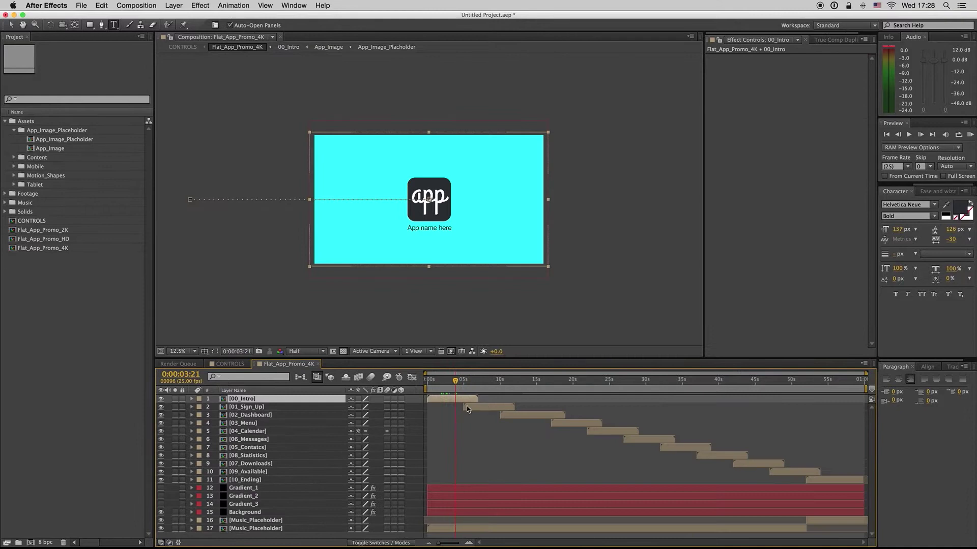
Scrub to the Sign Up scene and toggle the 01_Sign_Up layer's visibility off and on
drag(454, 393, 481, 381)
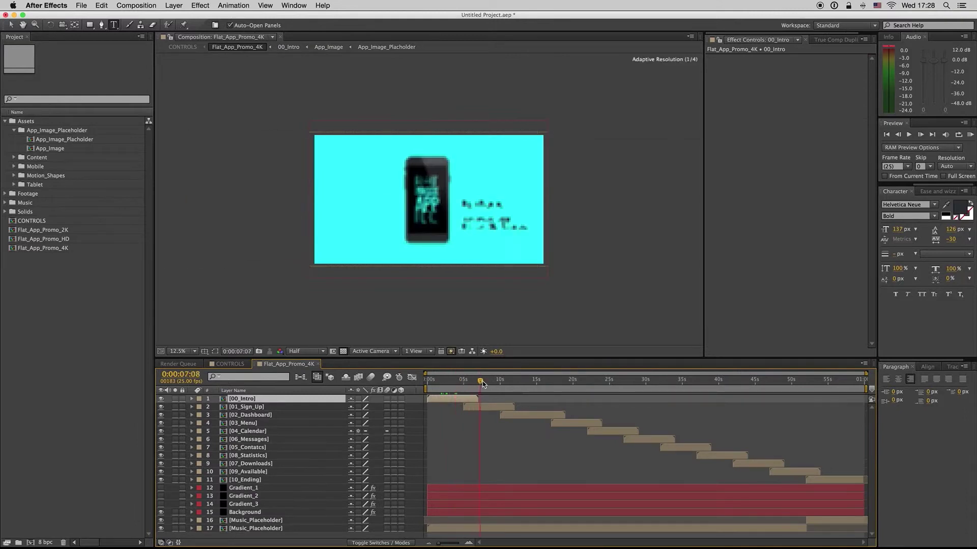
click(489, 413)
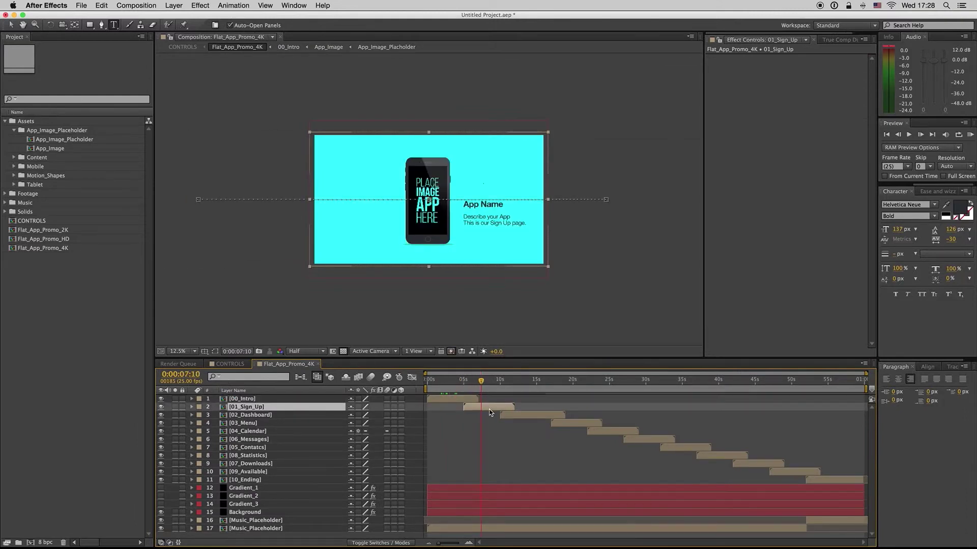
drag(483, 382, 484, 379)
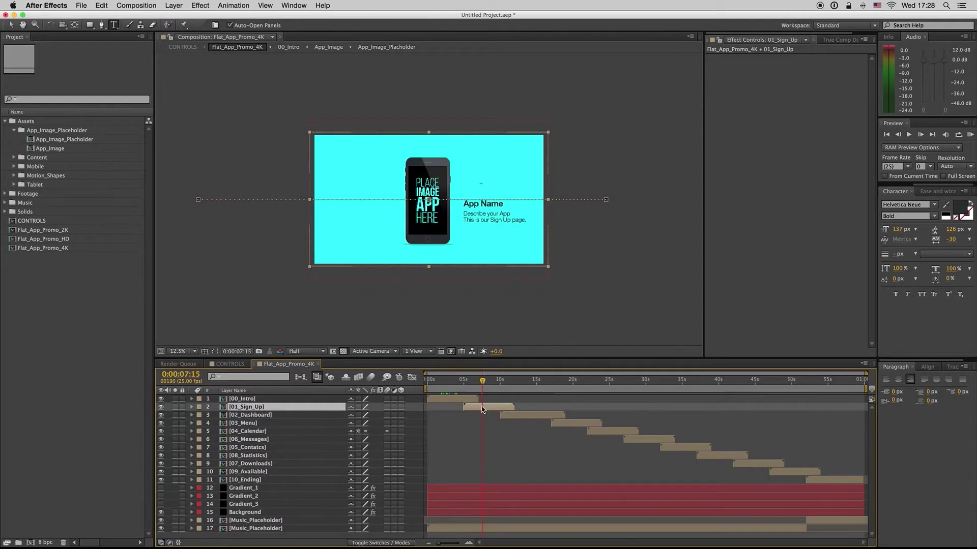
click(161, 407)
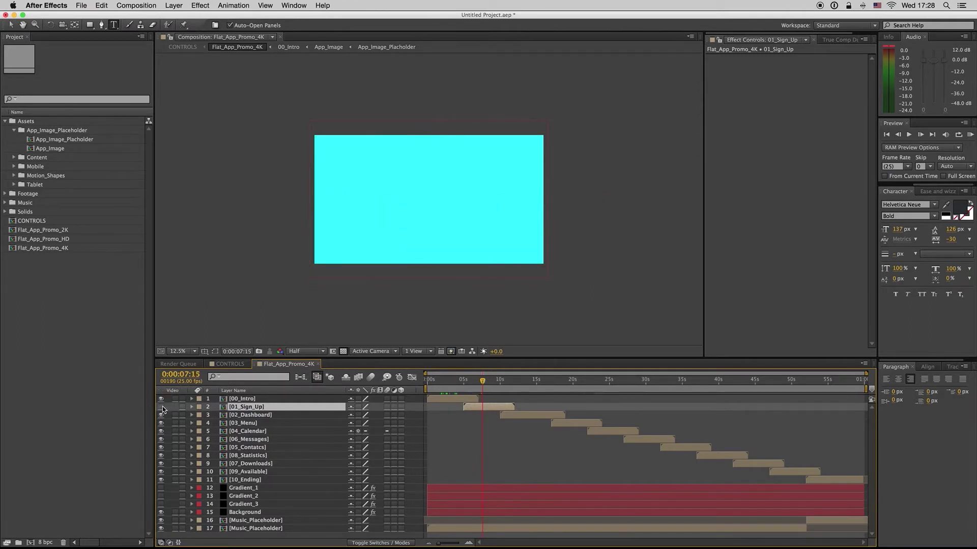
click(161, 407)
Jump to the App Features screen, zoom the viewer to 25%, and select 02_Dashboard
drag(496, 381, 526, 381)
key(period)
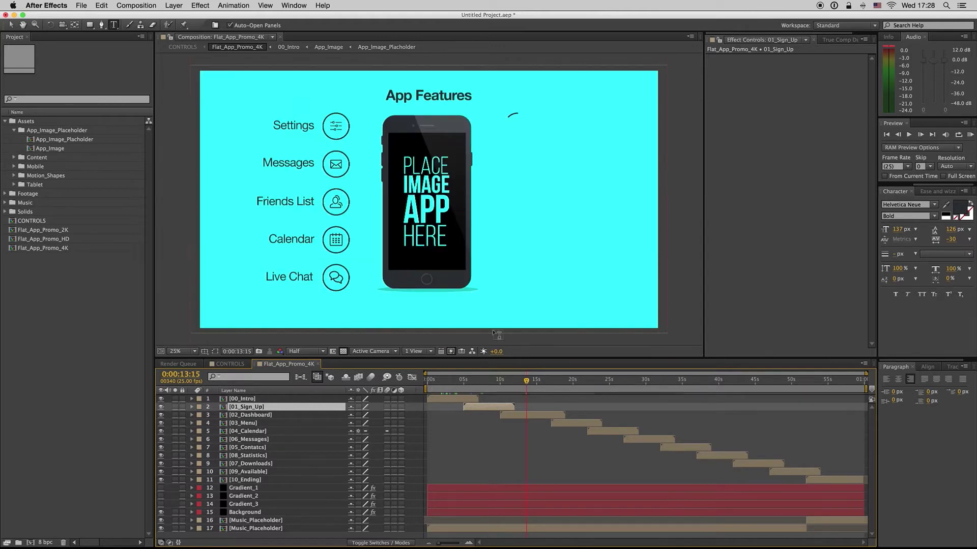
click(536, 418)
Open the 02_Dashboard precomp, discard an accidental empty text layer, and select the Settings.eps icon
double_click(536, 418)
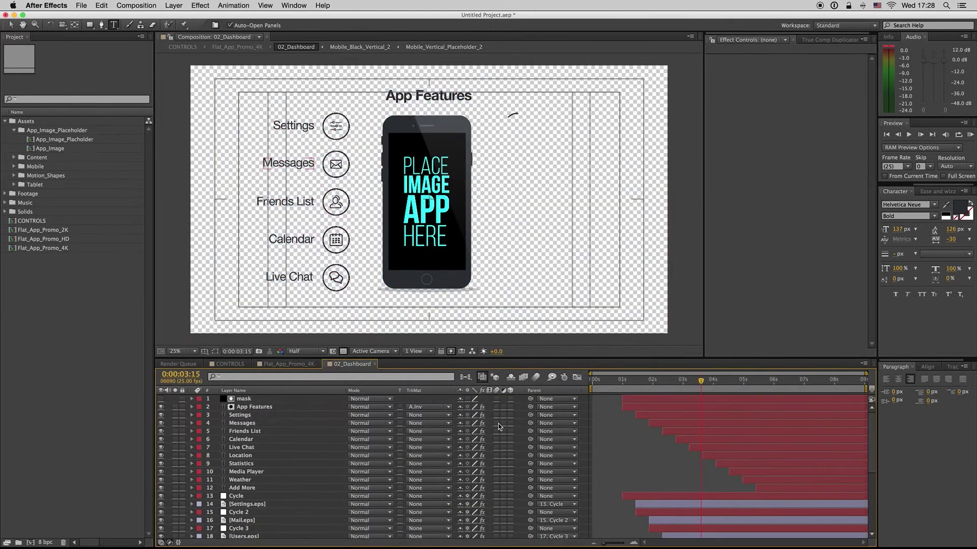
click(369, 212)
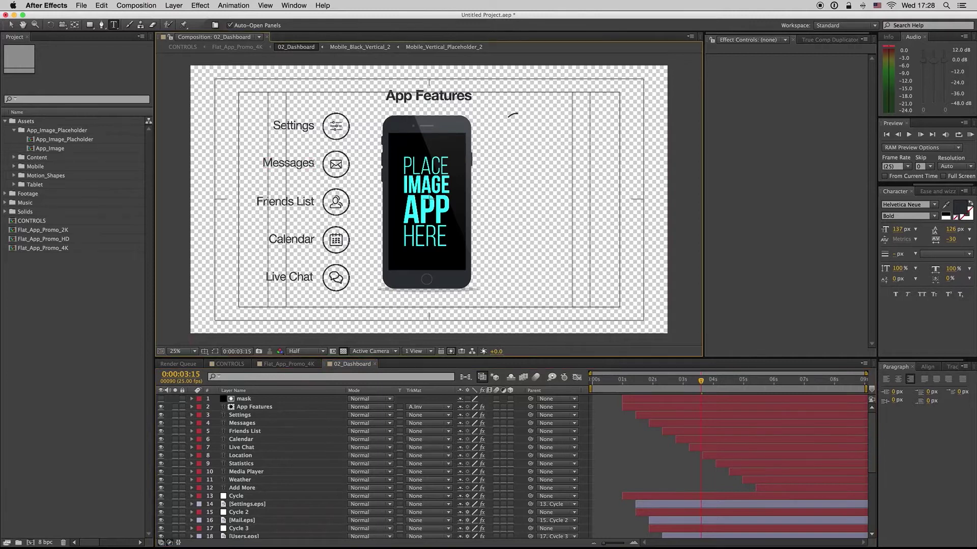
click(622, 468)
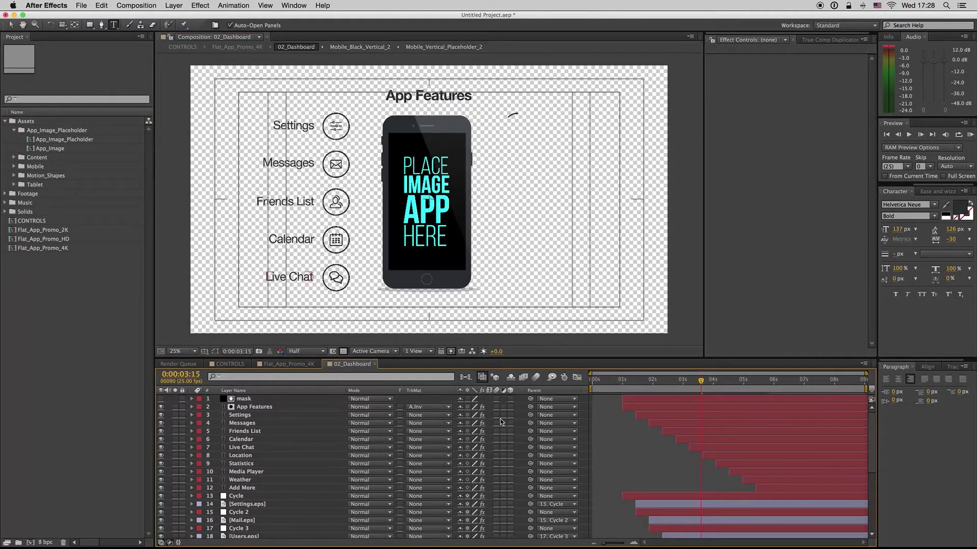
click(11, 24)
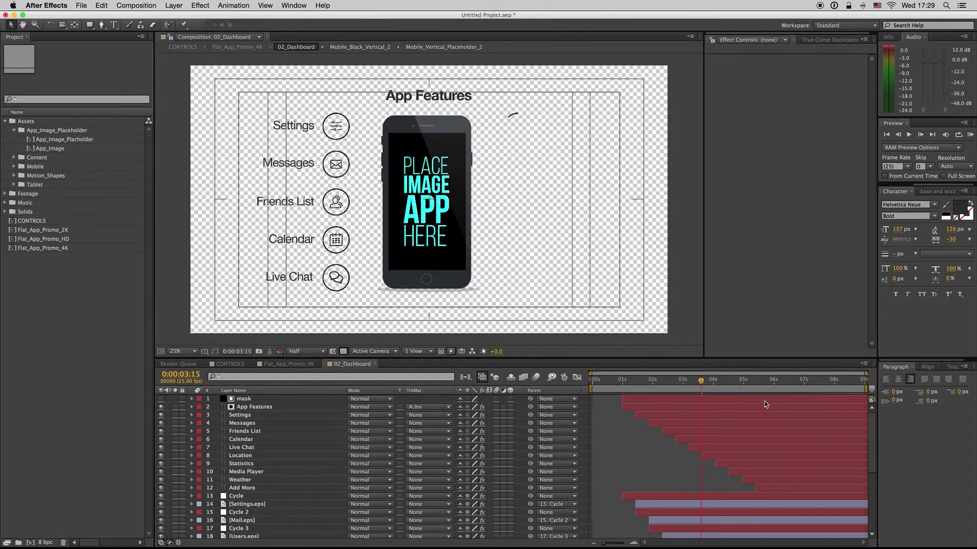
click(669, 508)
Close the dashboard comp, jump to 0:00:08:05, and open the 01_Sign_Up precomp
click(375, 364)
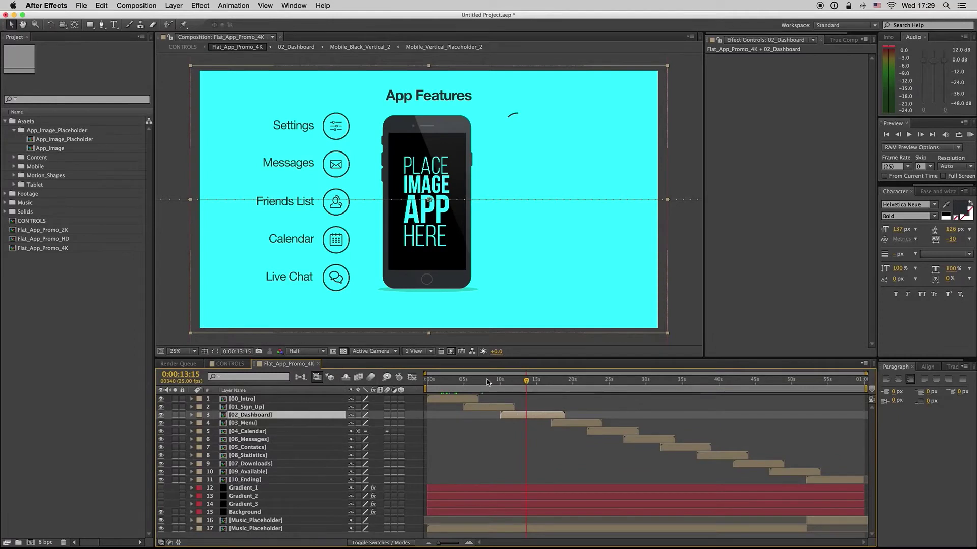
click(487, 380)
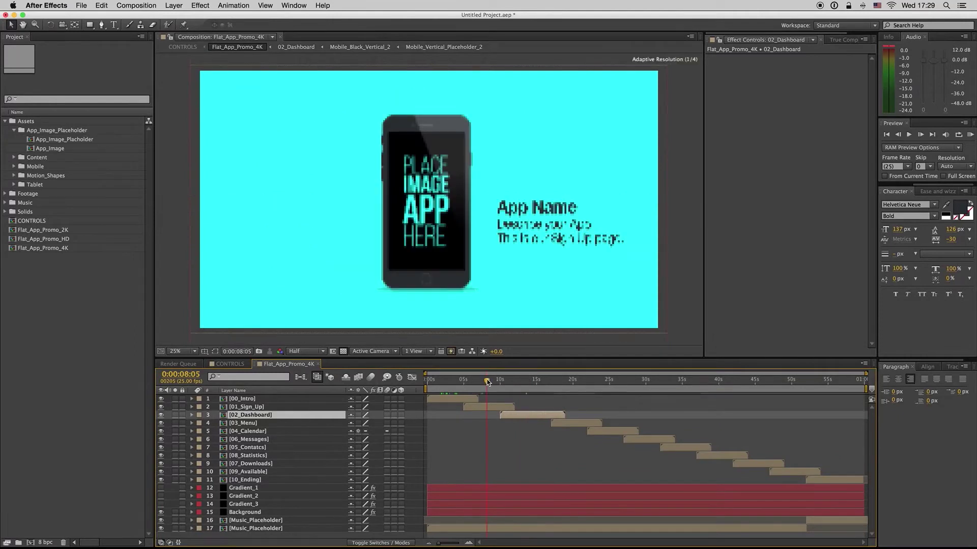
double_click(461, 409)
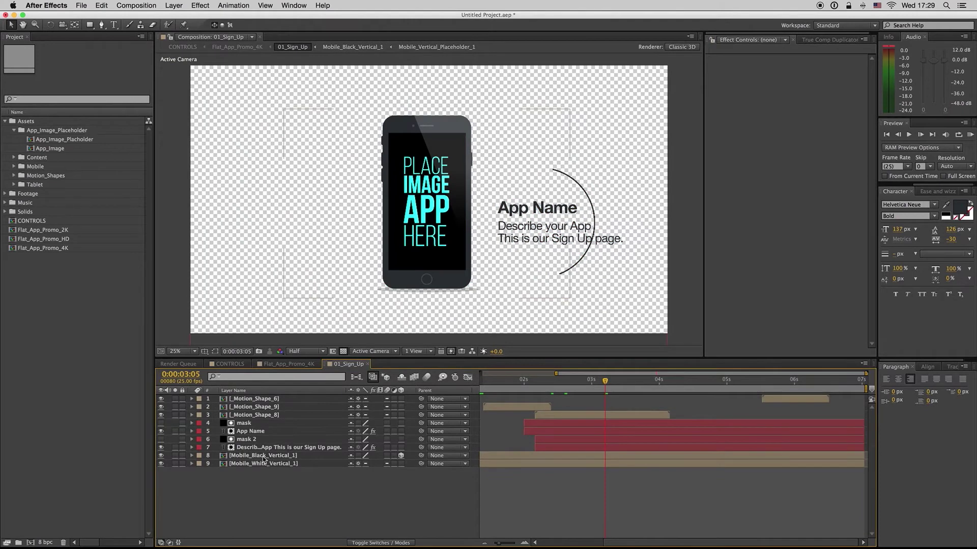
Open Mobile_Black_Vertical_1 and reveal Mobile_Vertical_Placeholder_1's source in the Project panel
double_click(264, 456)
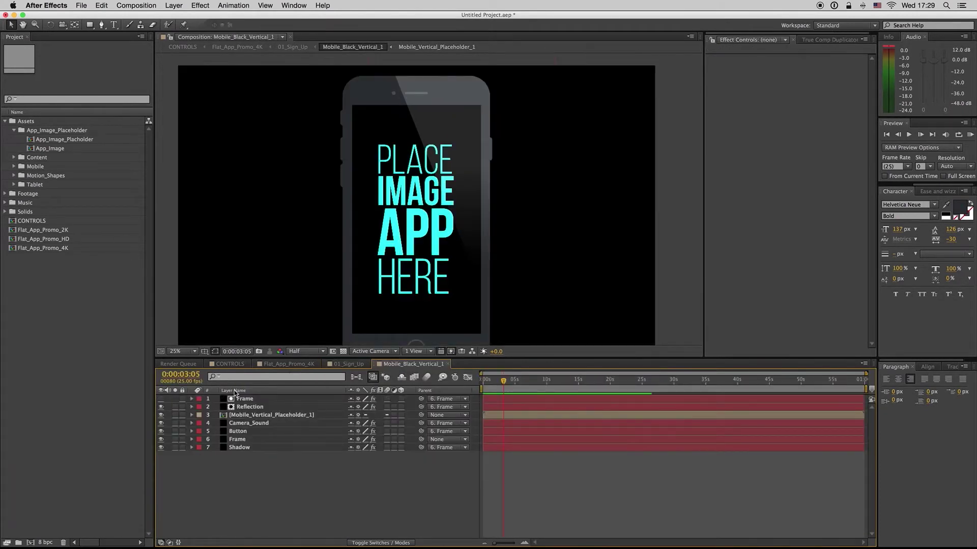
click(283, 416)
right_click(283, 417)
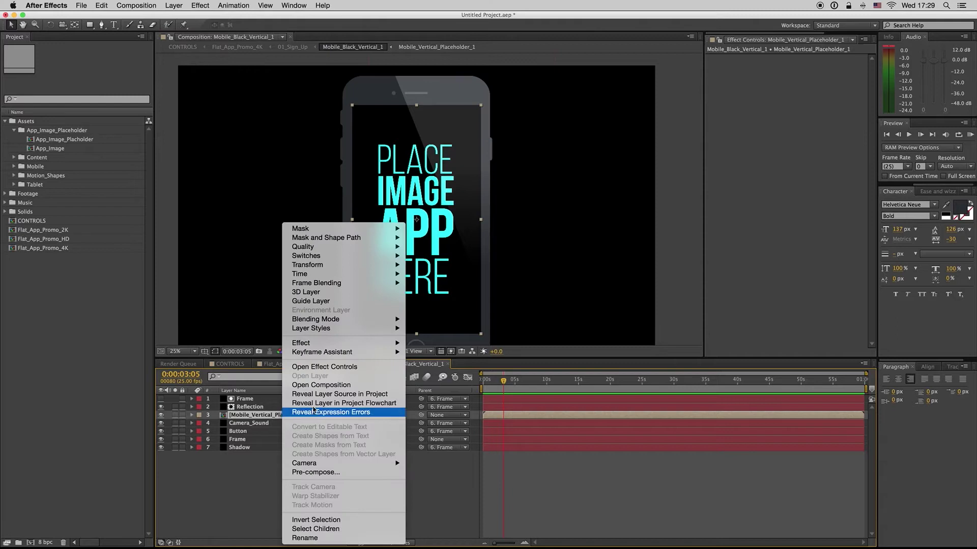
click(314, 397)
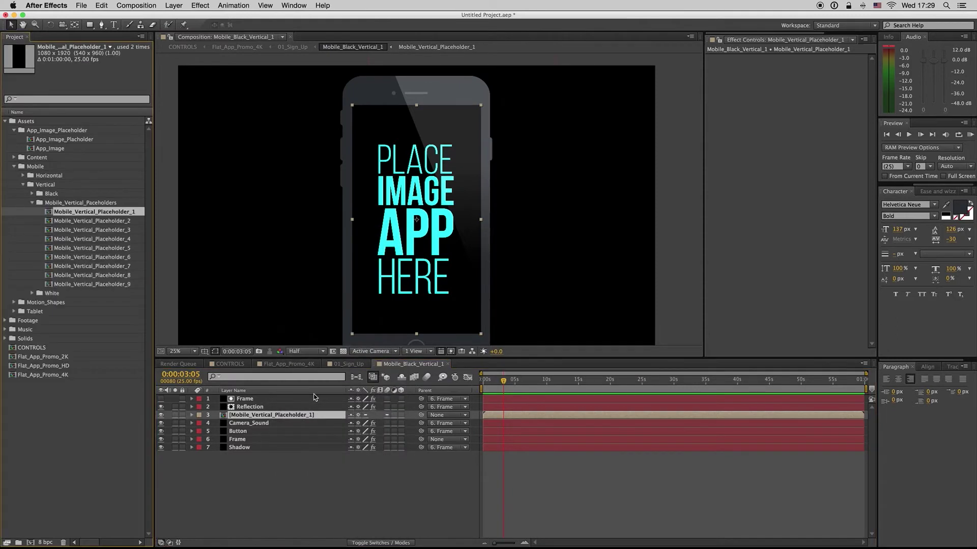
Open Mobile_Vertical_Placeholder_1, hide its placeholder text and cyan solid, and start an import
double_click(88, 213)
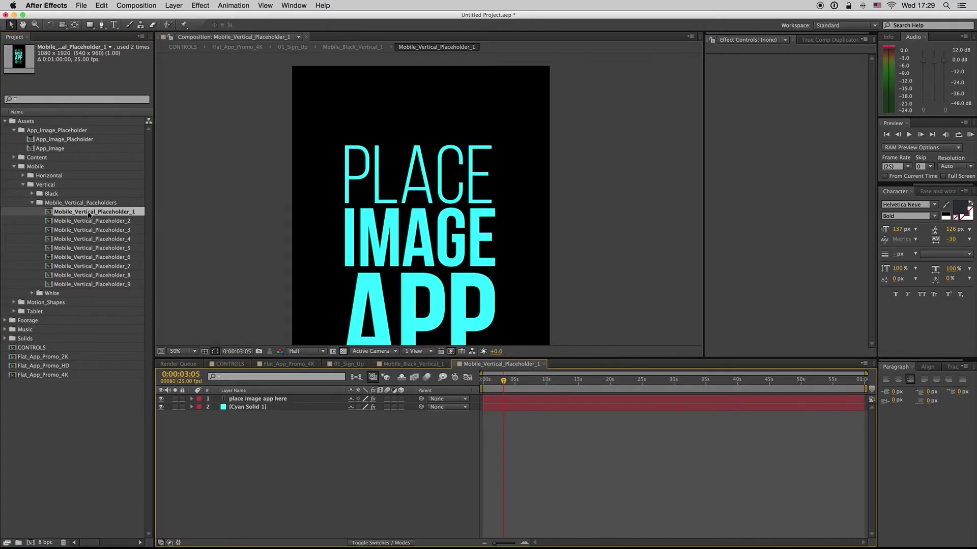
scroll(410, 276, down, 4)
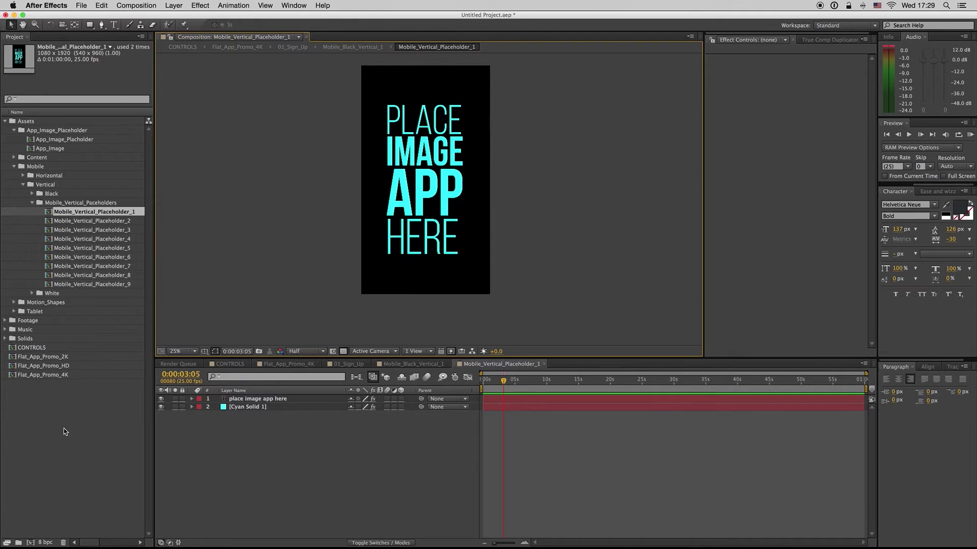
drag(161, 399, 163, 412)
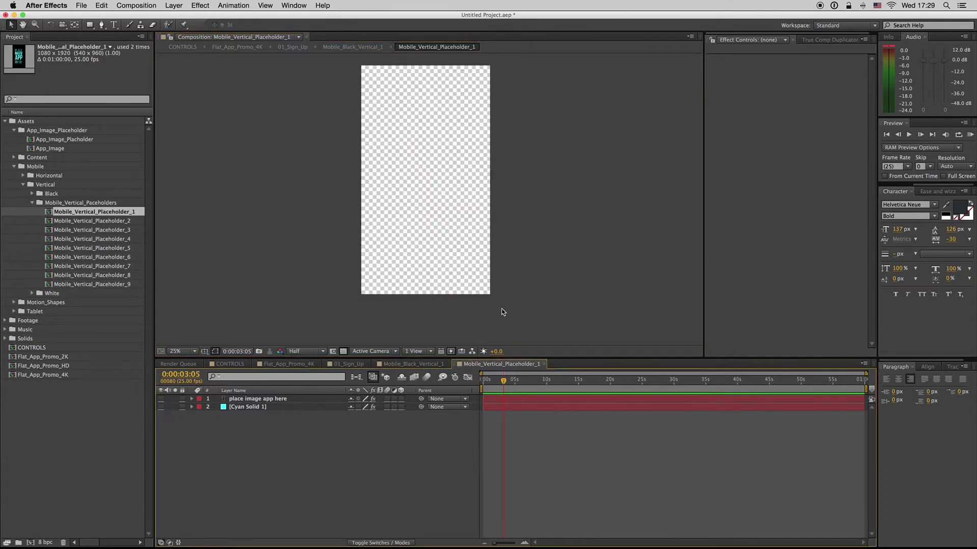
click(71, 419)
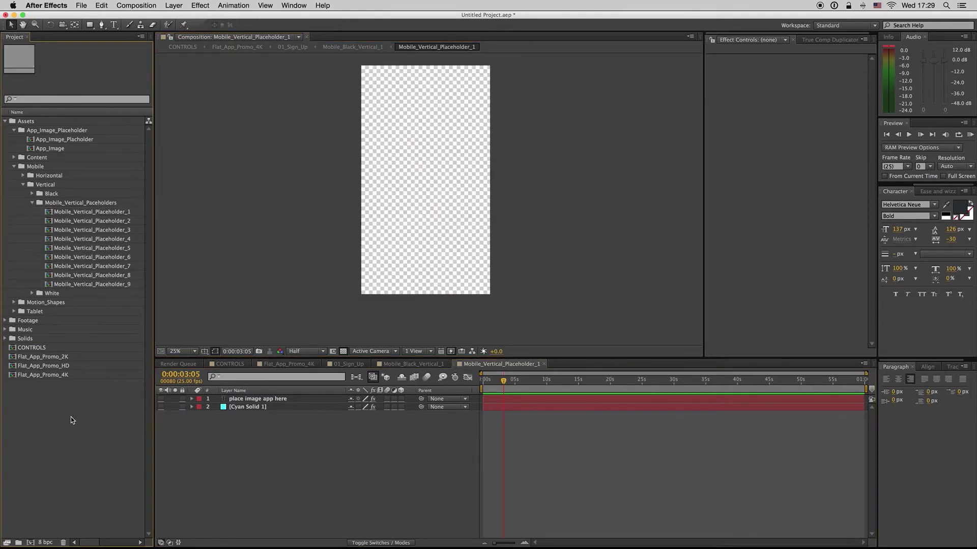
right_click(72, 420)
mouse_move(106, 455)
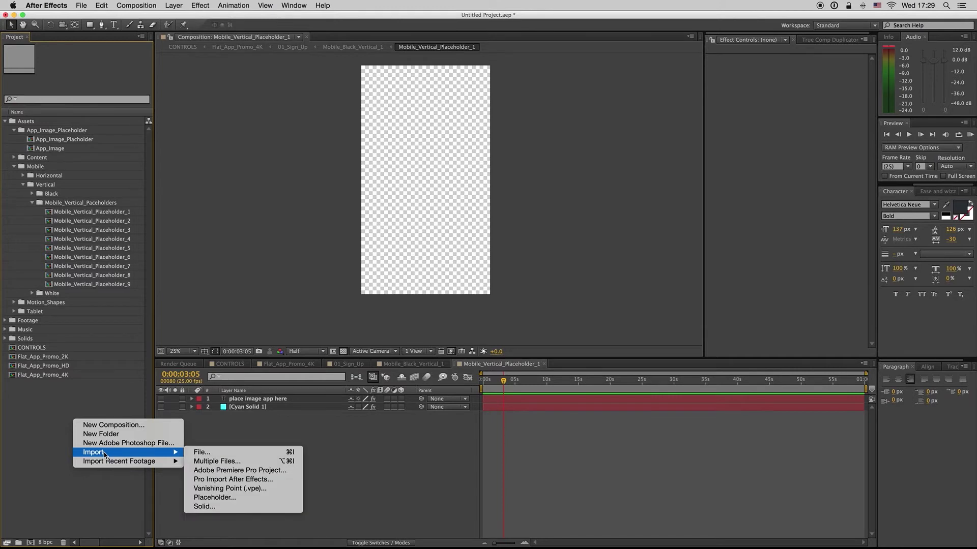
click(201, 453)
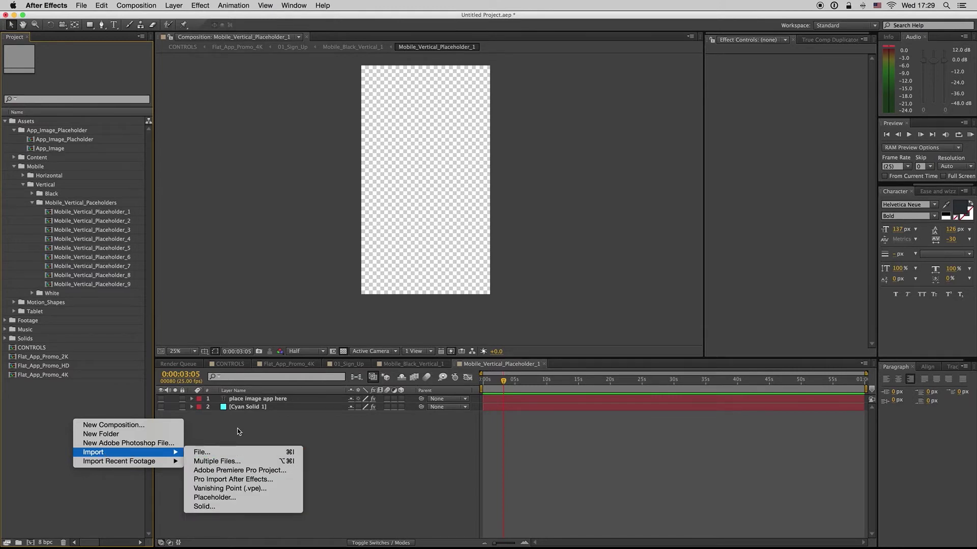
Move to 0:00:10:09, review the comp's 1080×1920 25 fps settings, cancel, and reopen it
click(150, 5)
click(530, 387)
click(550, 381)
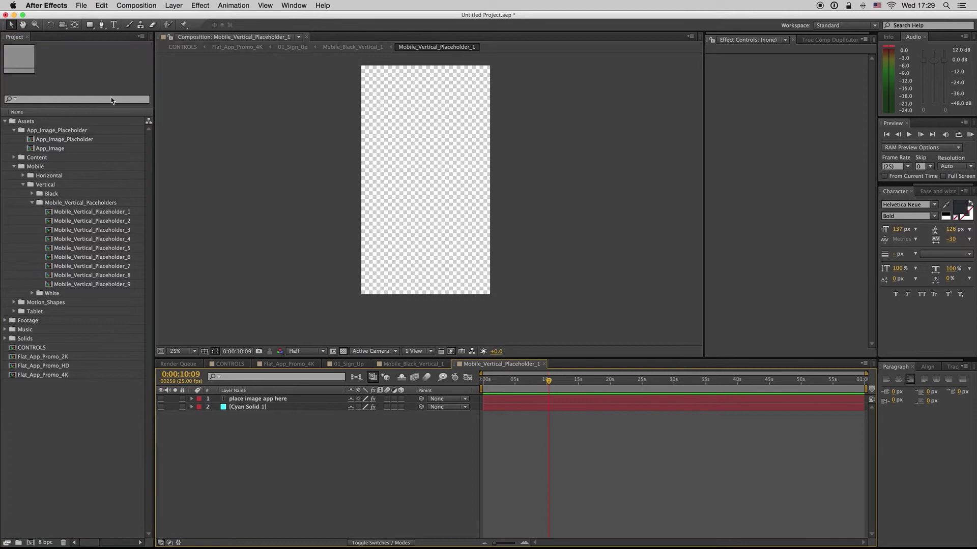
click(136, 5)
click(140, 30)
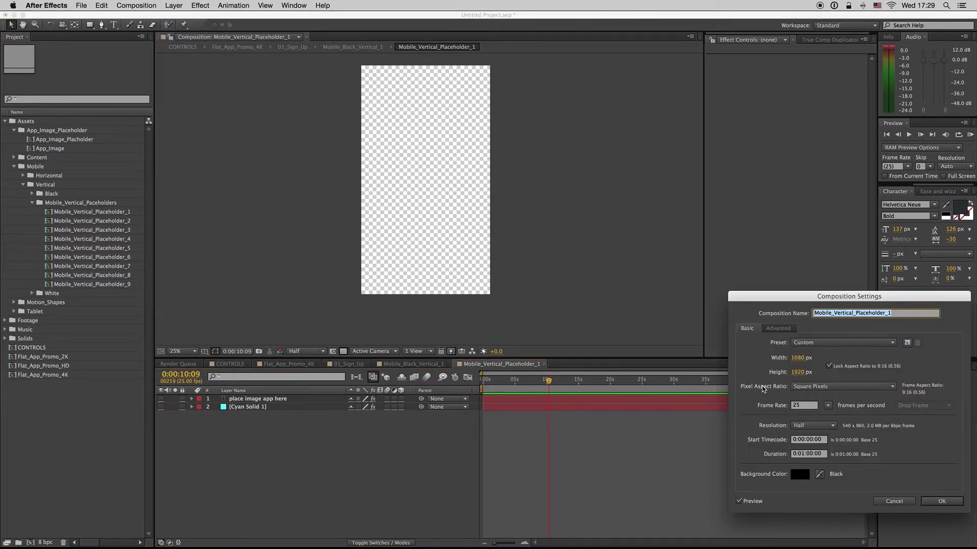
drag(833, 301, 632, 280)
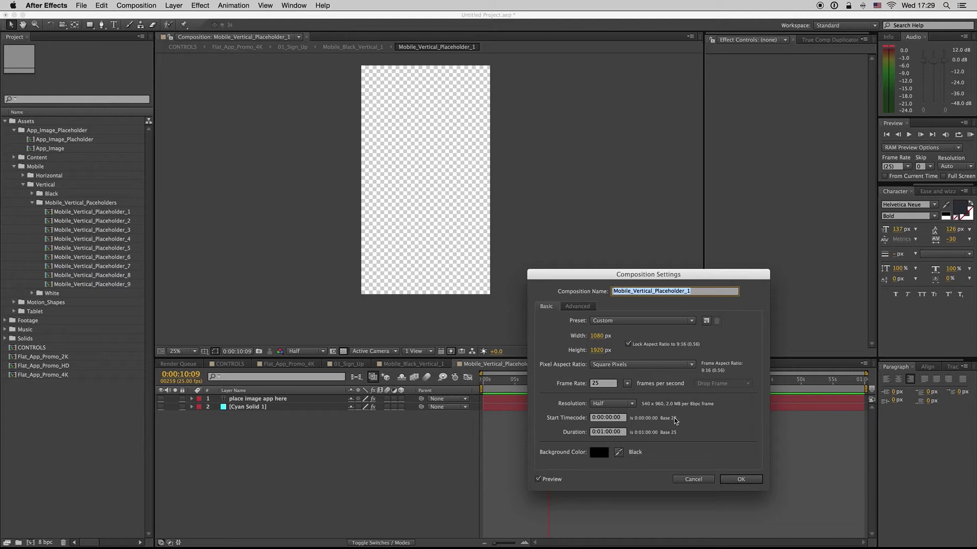
click(693, 479)
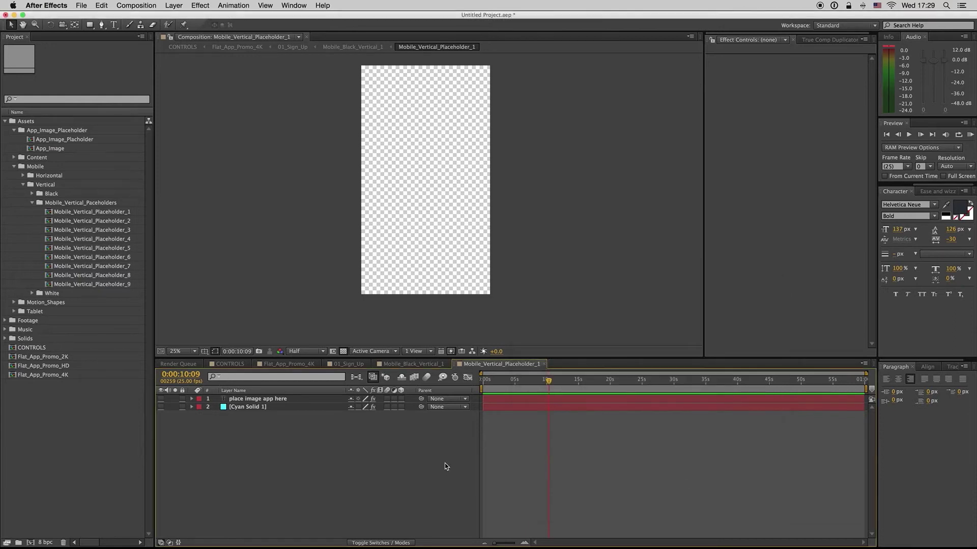
click(544, 365)
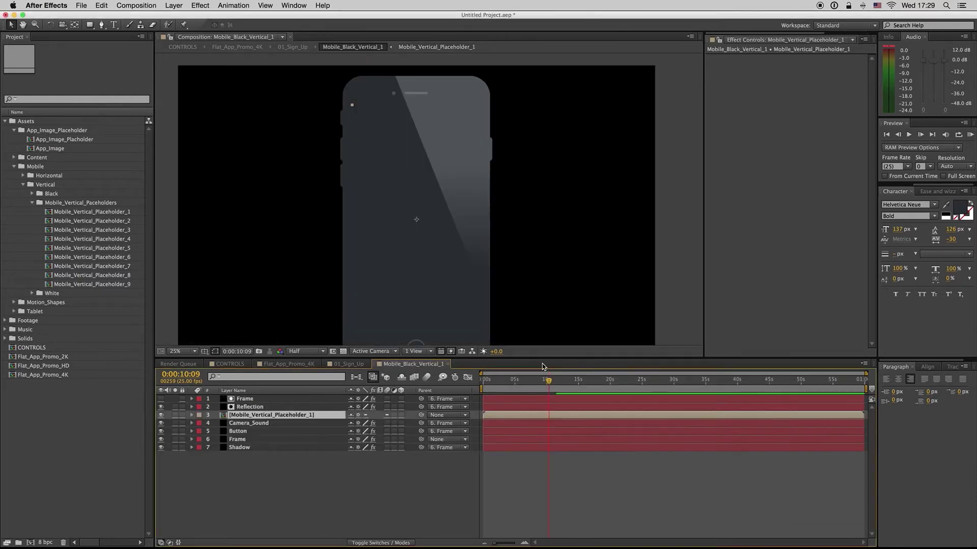
double_click(281, 416)
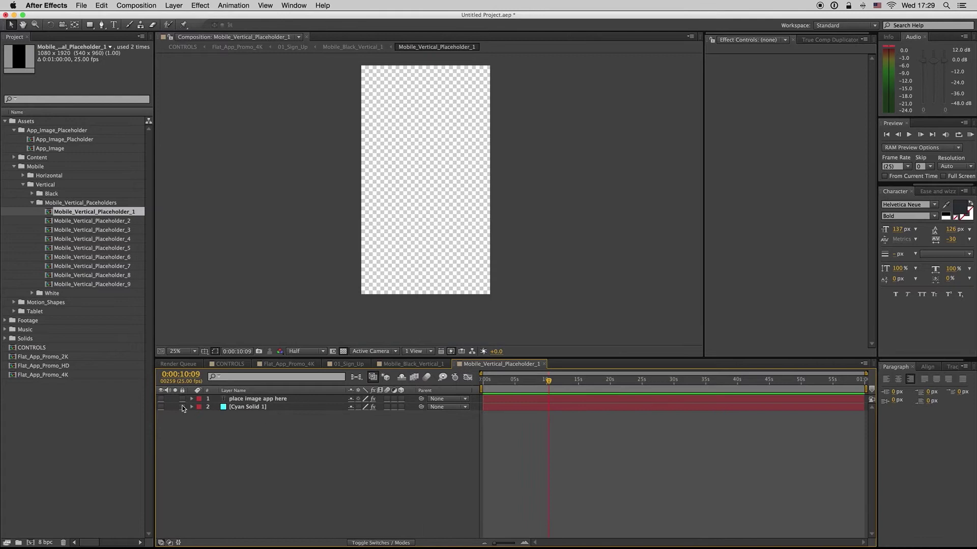
Close the placeholder and phone comps and preview the Sign Up animation from 0:00:02:10
click(545, 364)
click(447, 365)
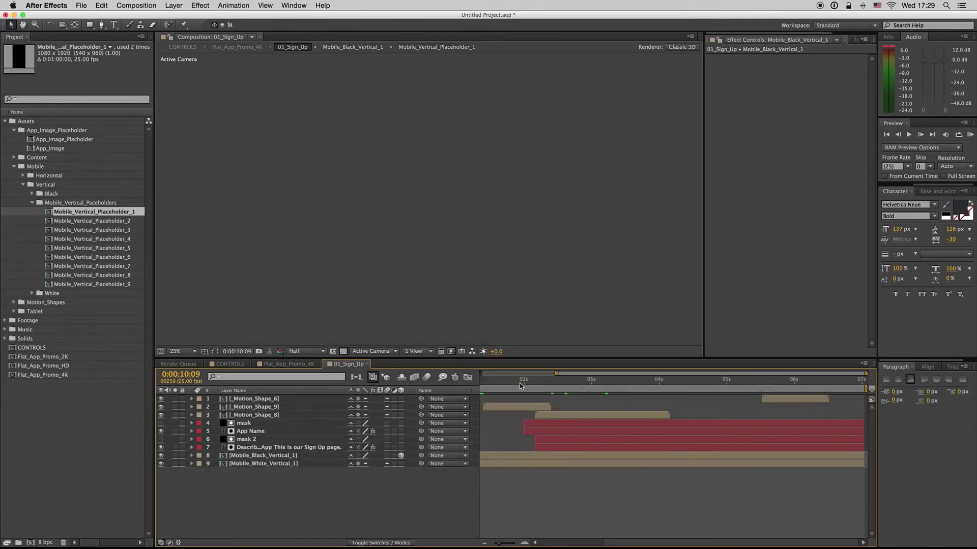
drag(520, 386, 552, 382)
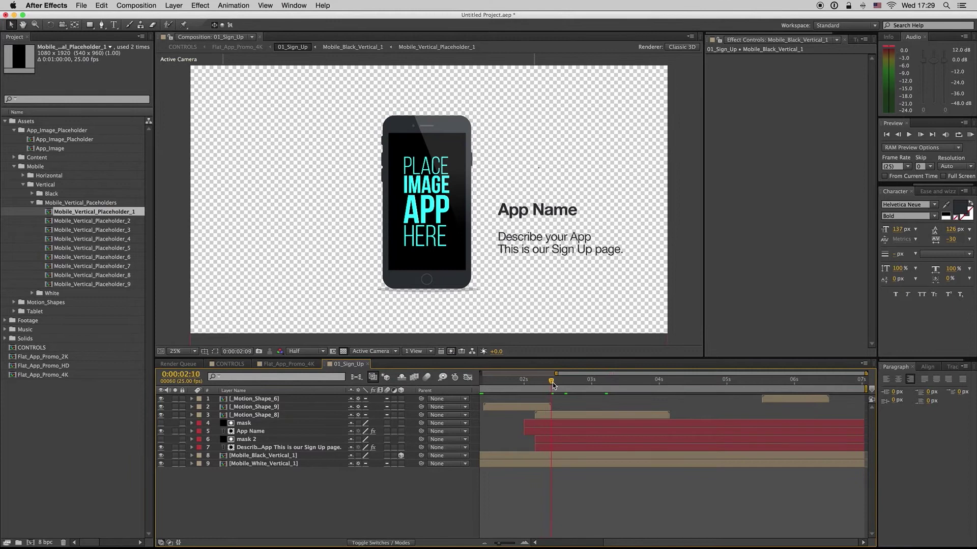
key(space)
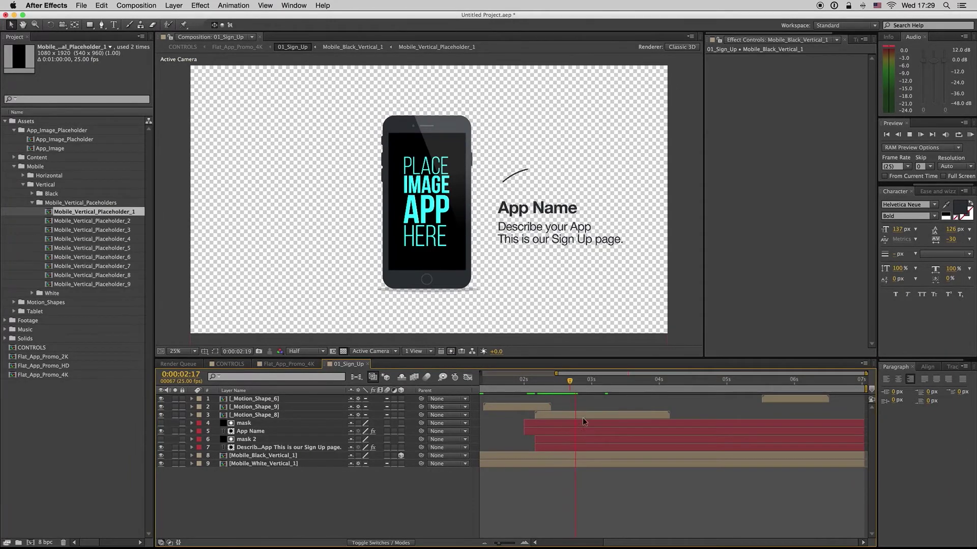
Show the three Sign Up motion shapes again, then return to the main comp's Messages scene
click(583, 417)
shift+click(527, 408)
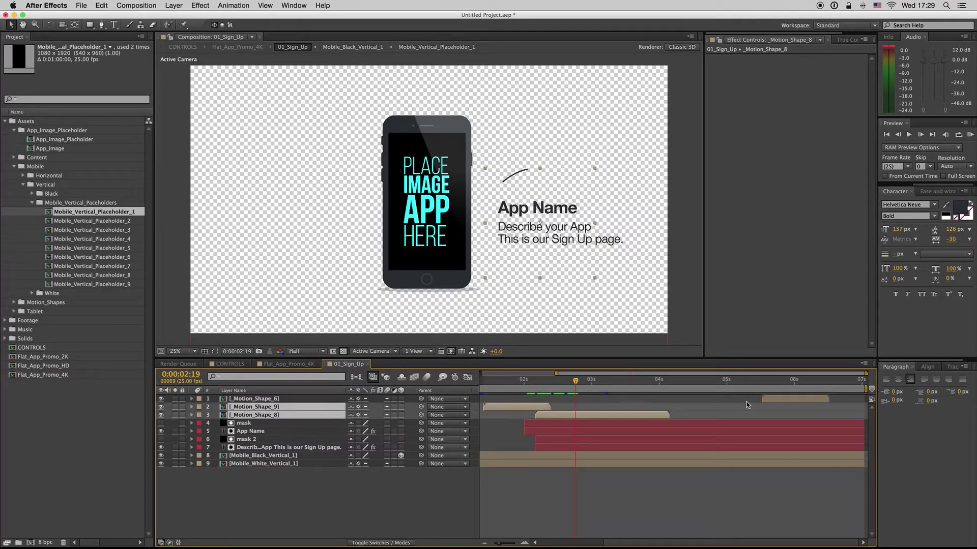
shift+click(786, 400)
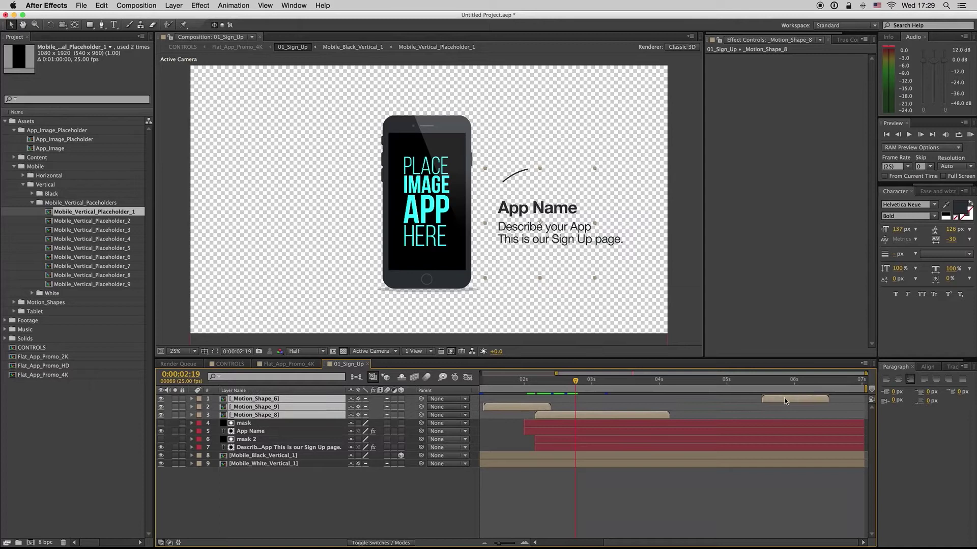
click(161, 399)
click(265, 499)
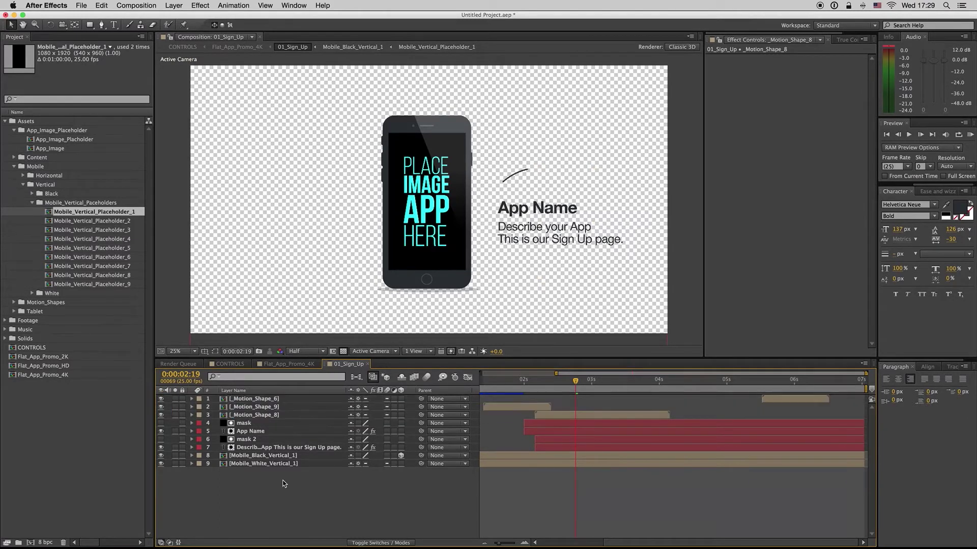
click(367, 364)
drag(498, 383, 642, 386)
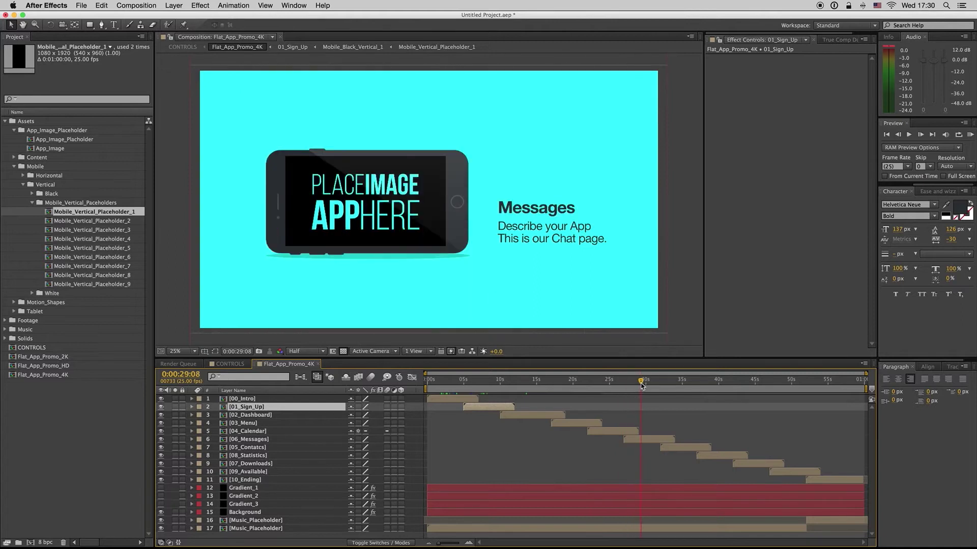
double_click(648, 439)
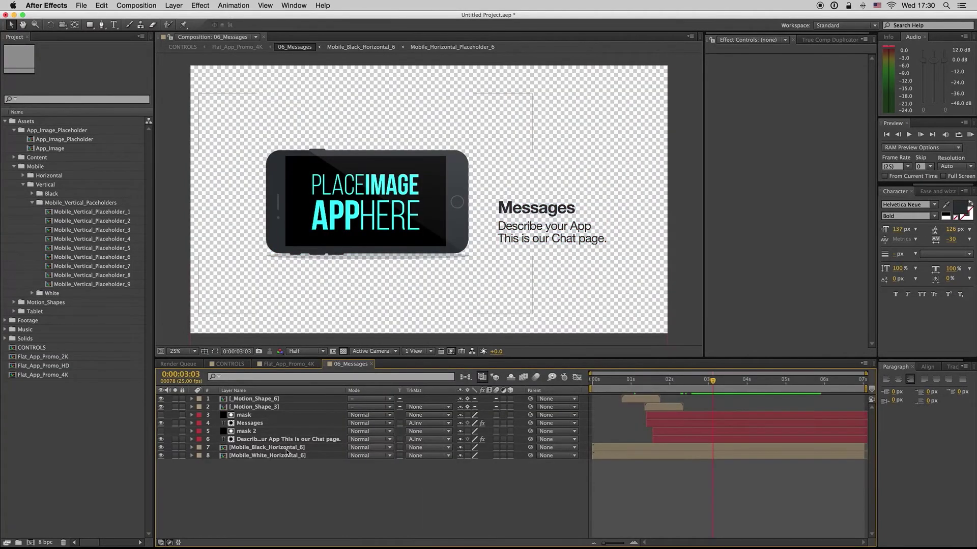
click(285, 448)
click(161, 448)
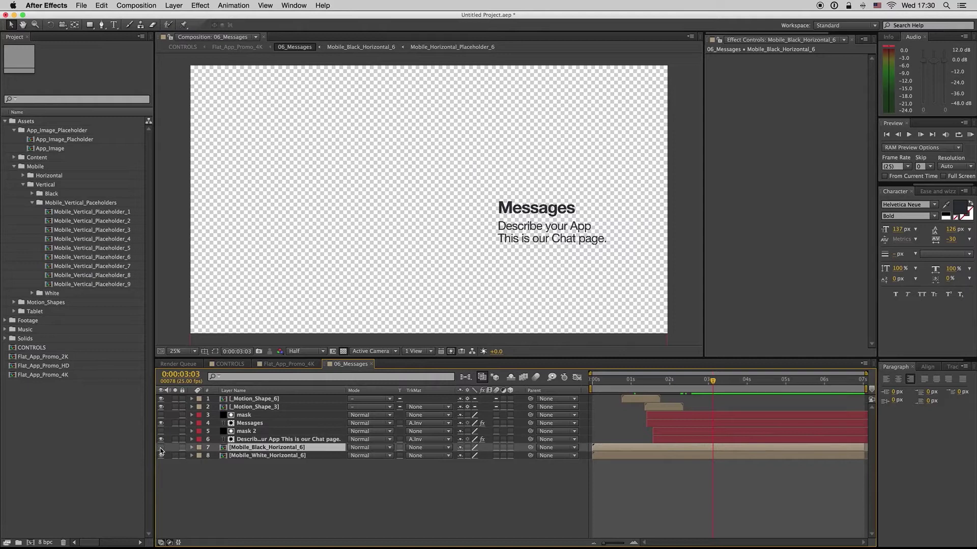
click(161, 448)
double_click(261, 447)
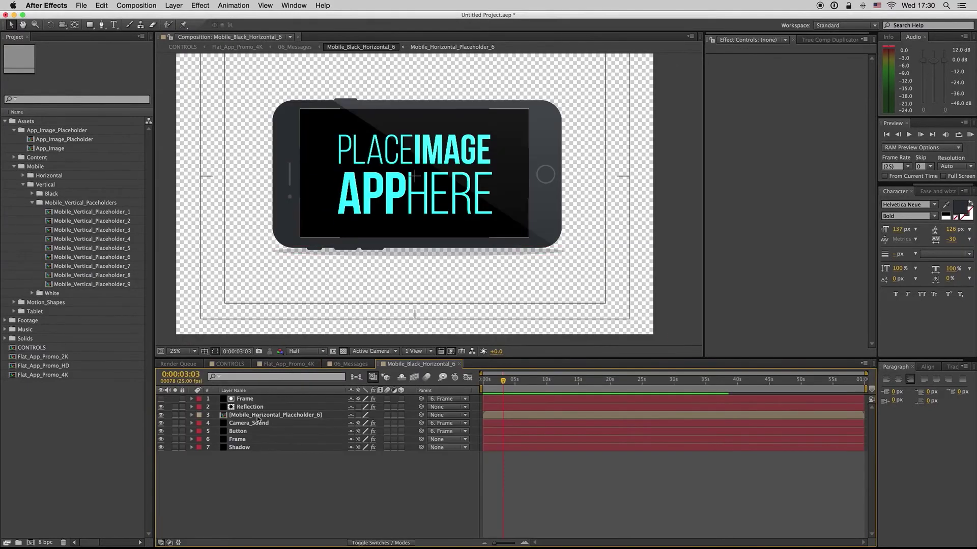
double_click(257, 416)
drag(522, 382, 530, 382)
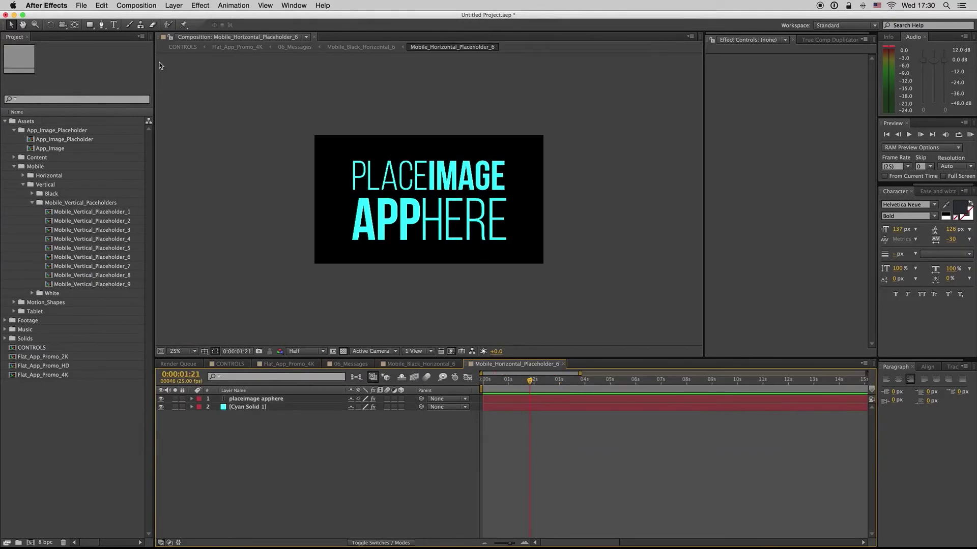
click(132, 6)
key(Escape)
click(563, 364)
click(460, 364)
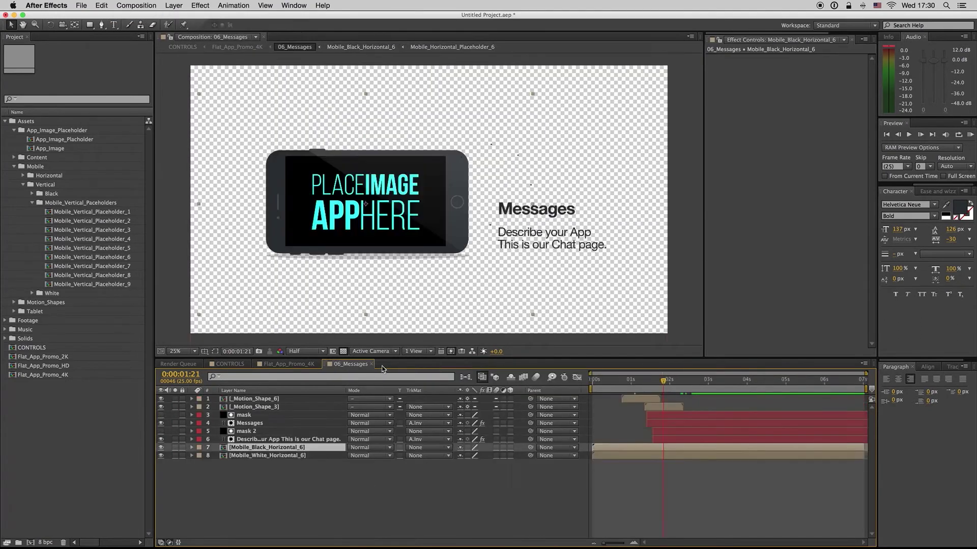
click(372, 365)
click(230, 364)
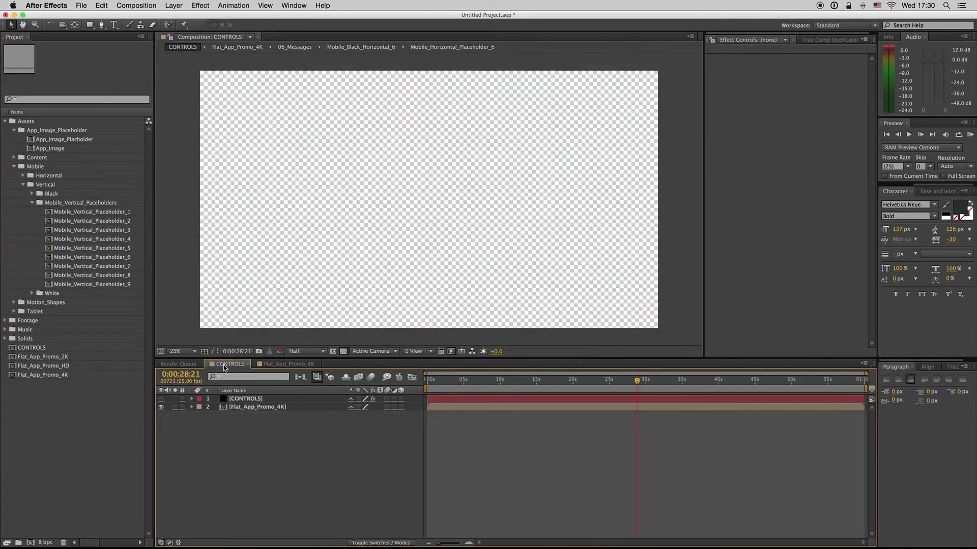
click(288, 365)
click(709, 381)
drag(728, 383, 757, 382)
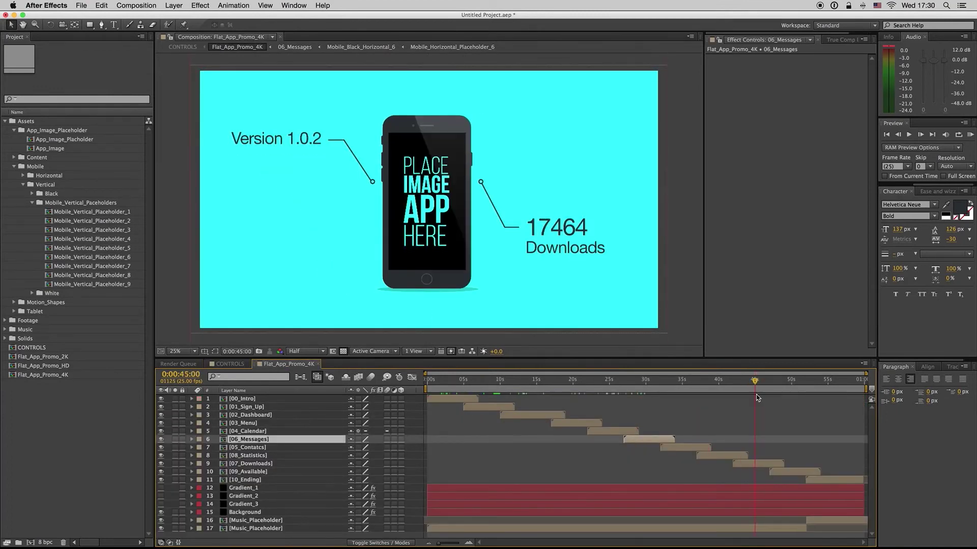
Open 07_Downloads, select the Numbers layer, and preview the counter reaching 24740
double_click(758, 464)
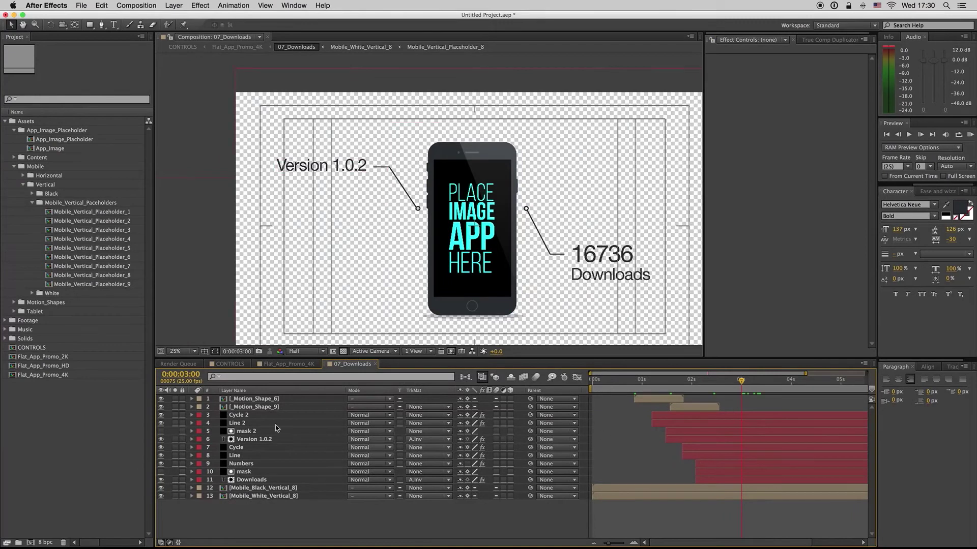
click(241, 464)
drag(708, 385, 783, 390)
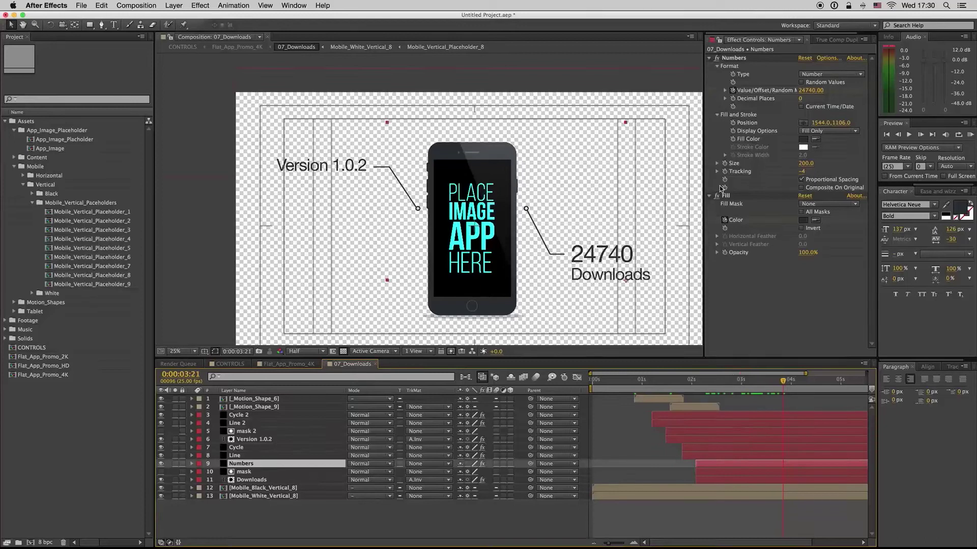
click(810, 91)
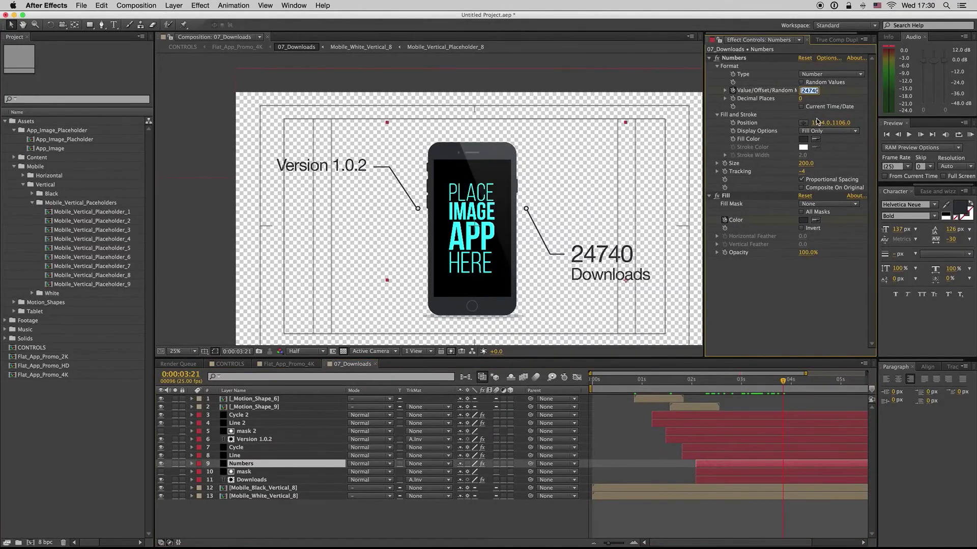
text(1)
key(Escape)
Set the counter's keyframed target to 15340, play it back, and close the Downloads comp
key(u)
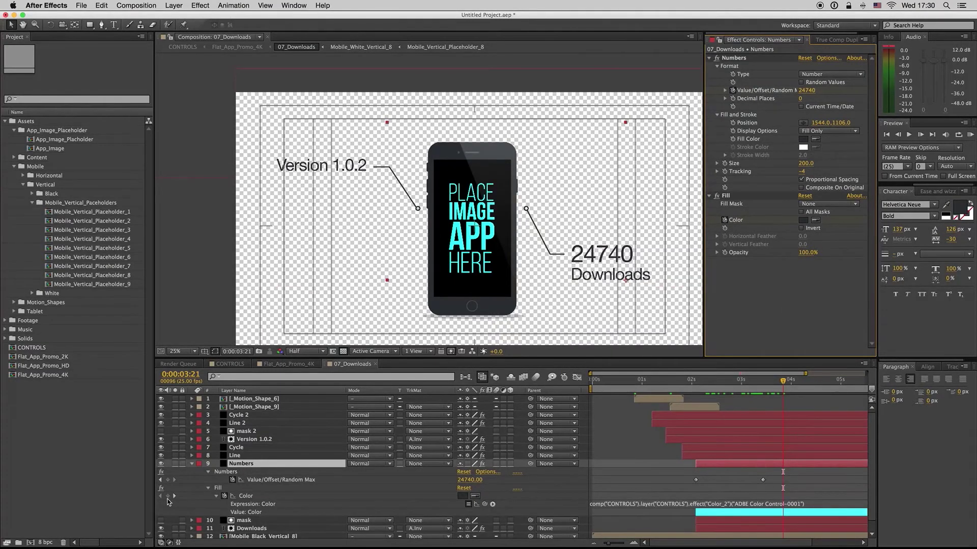
click(160, 479)
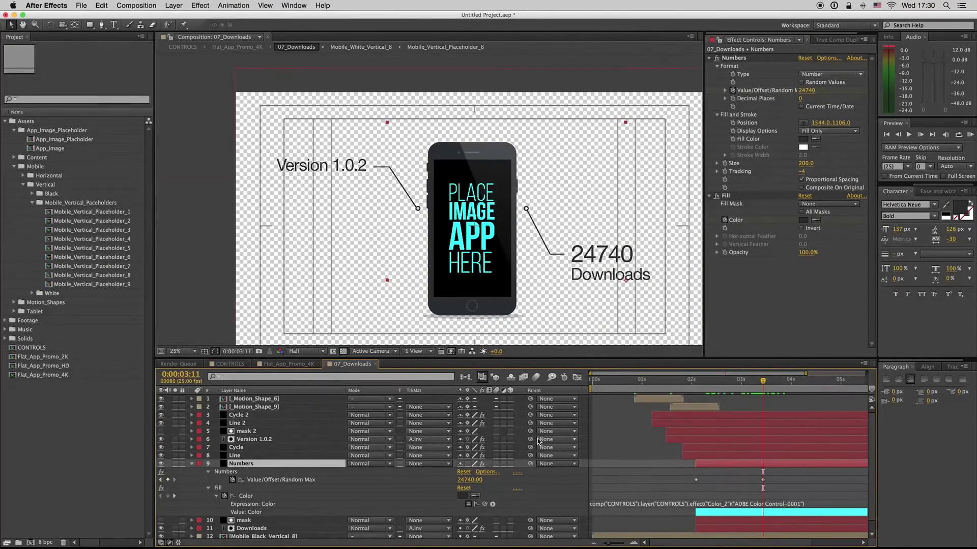
click(807, 90)
text(15340)
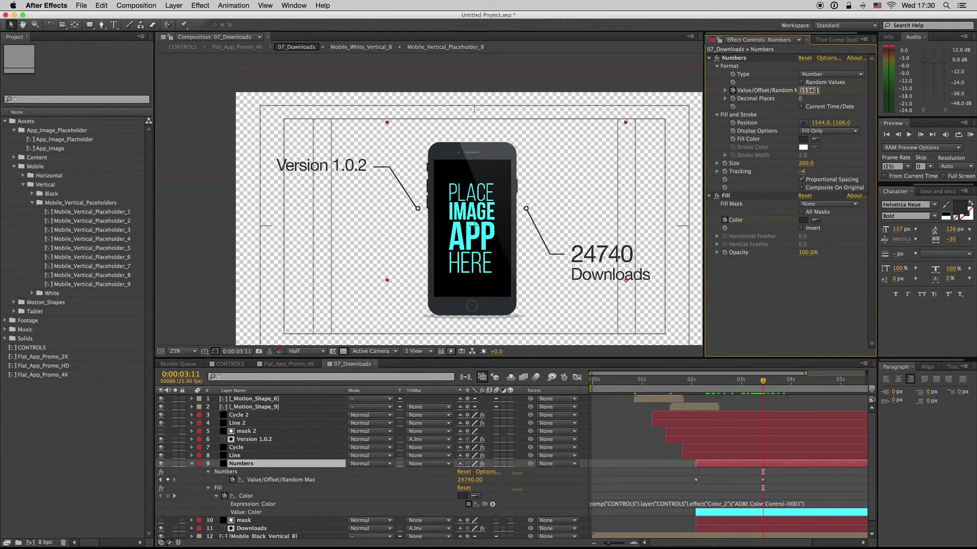
key(Return)
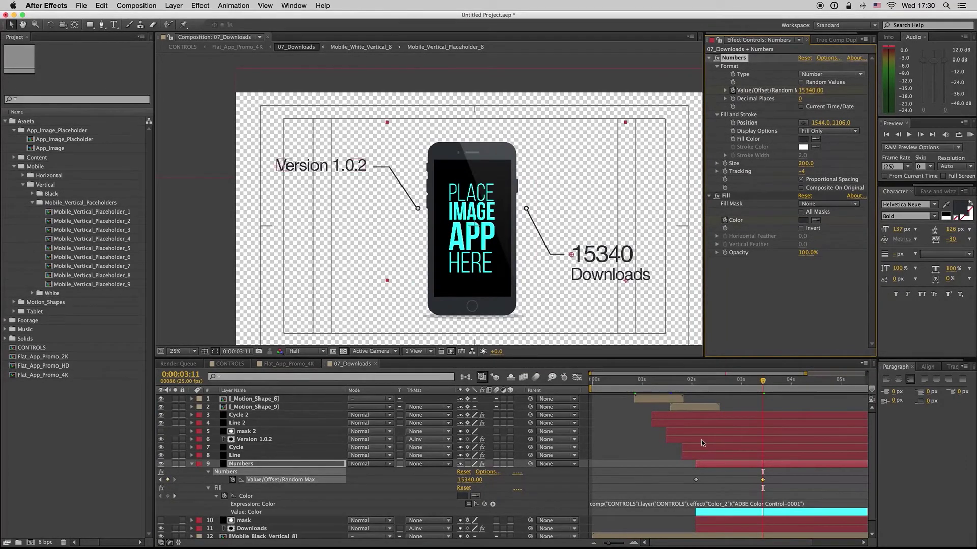
click(192, 463)
key(space)
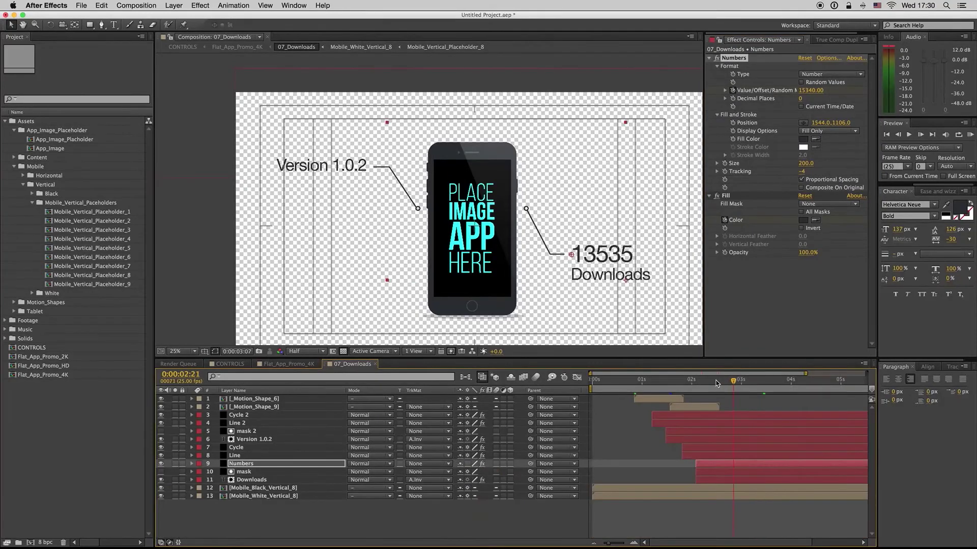
click(376, 364)
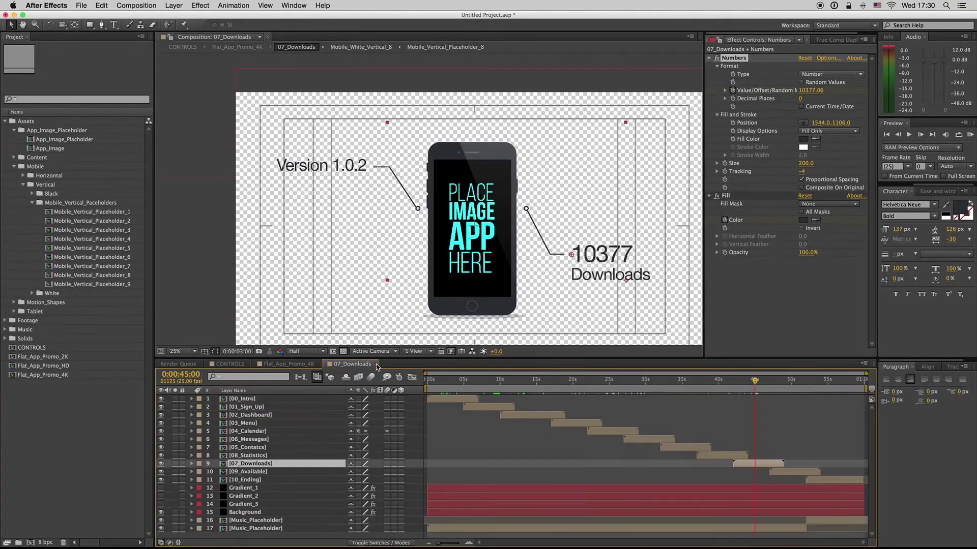
drag(733, 382, 693, 381)
click(687, 447)
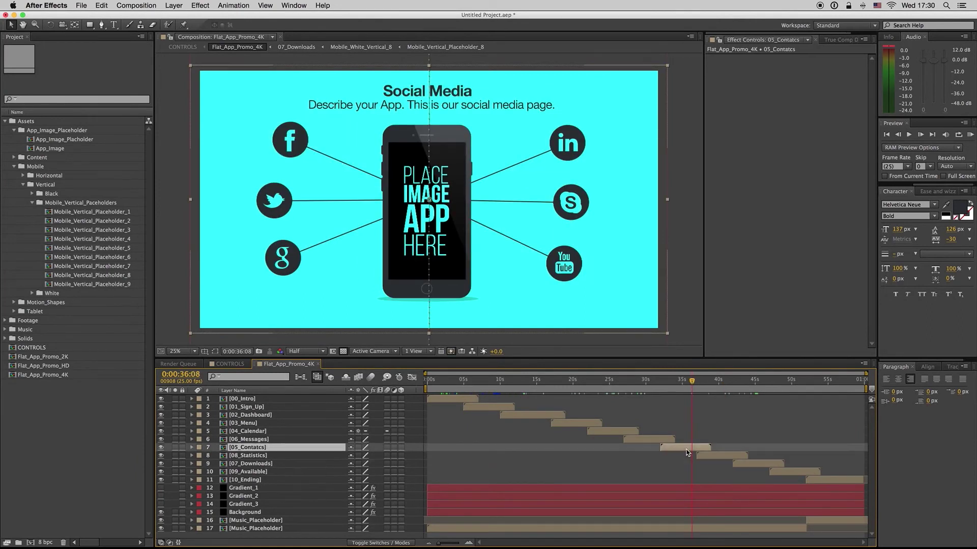
double_click(686, 449)
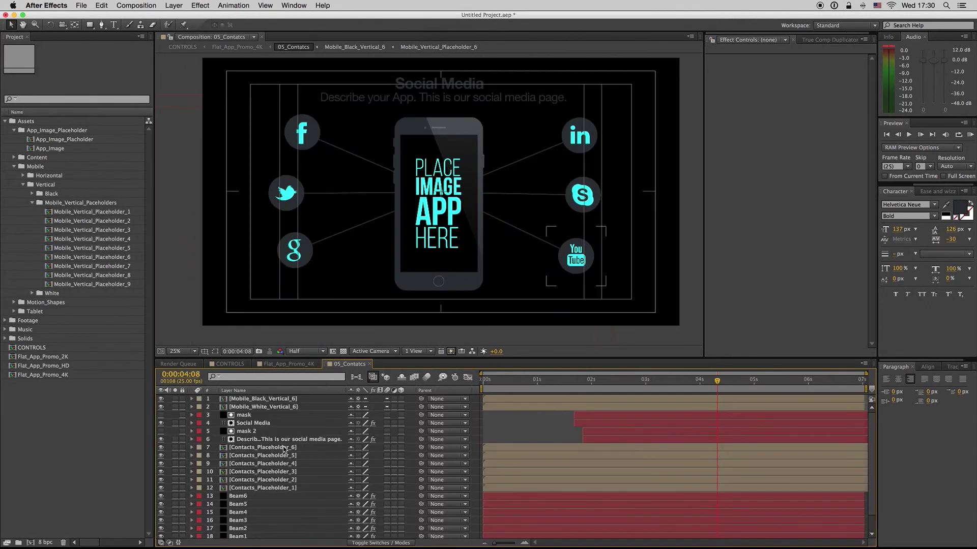
double_click(283, 449)
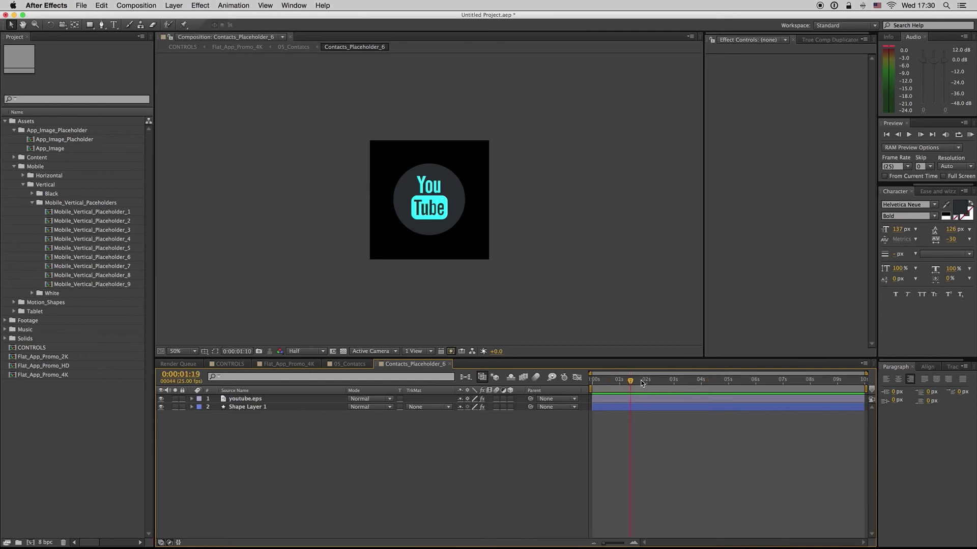
click(642, 383)
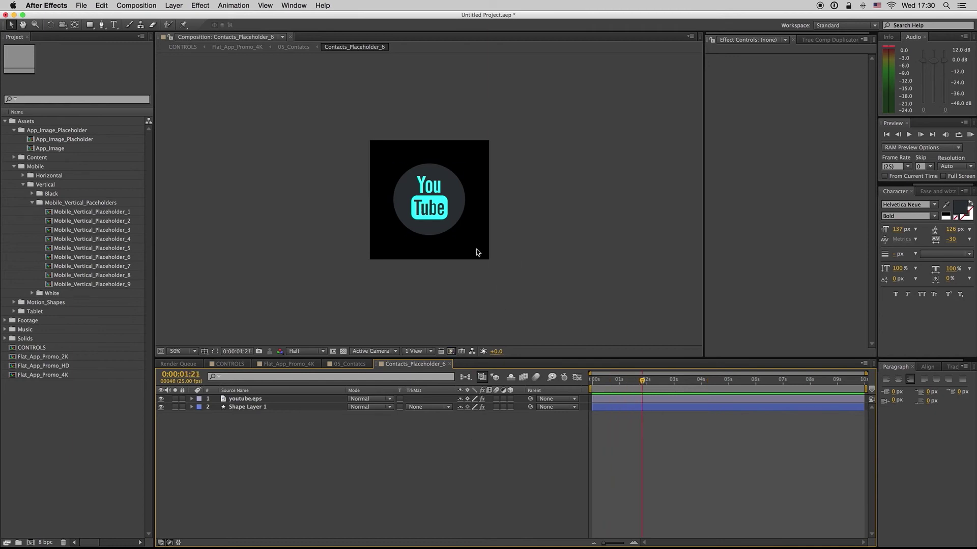
click(450, 365)
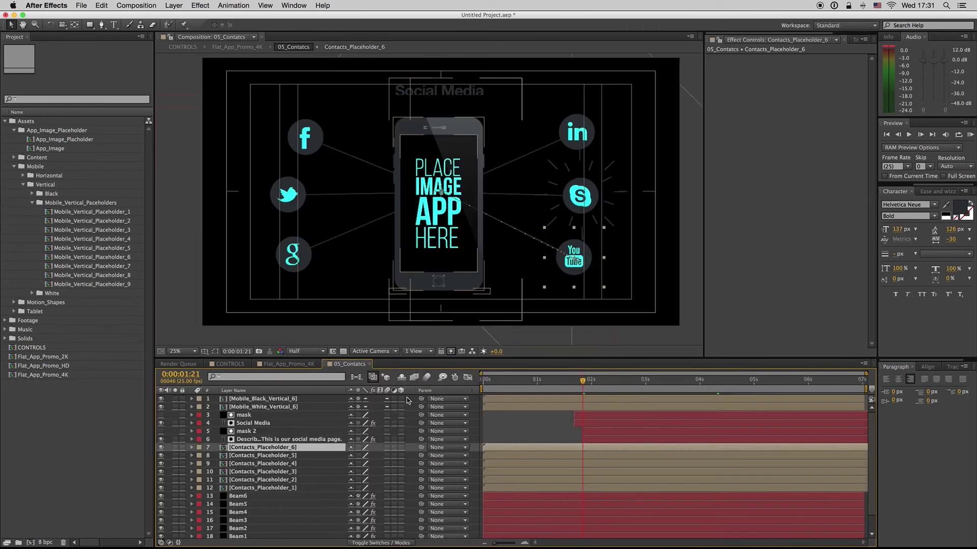
click(370, 364)
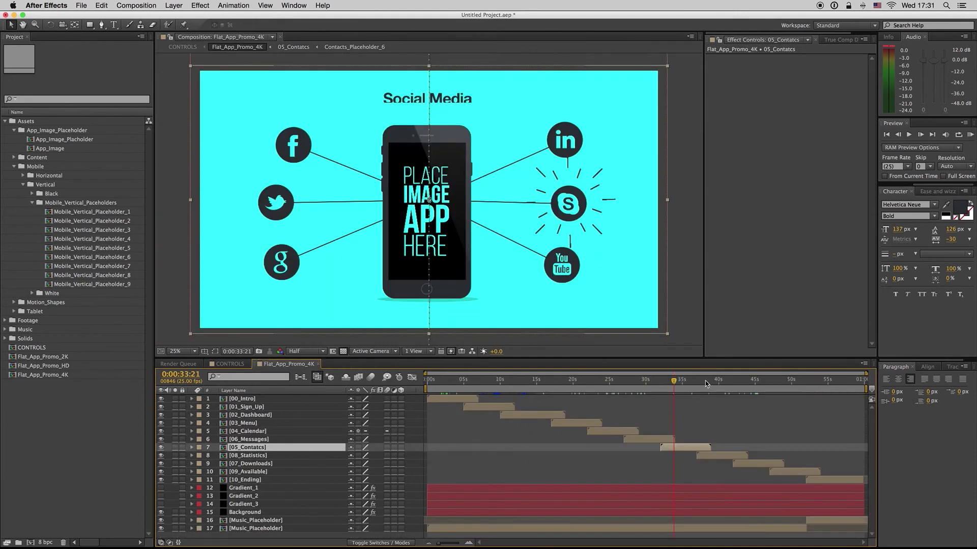
click(733, 381)
click(800, 381)
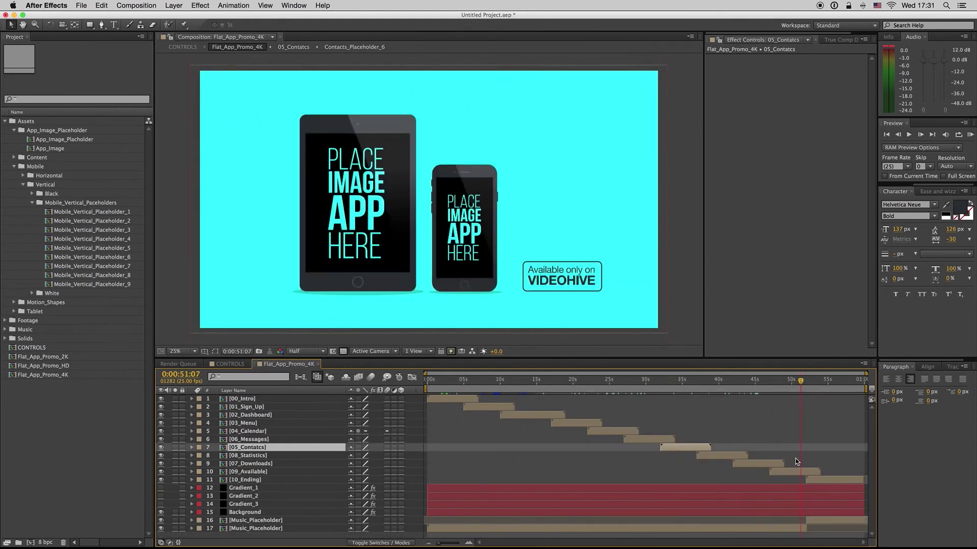
click(794, 472)
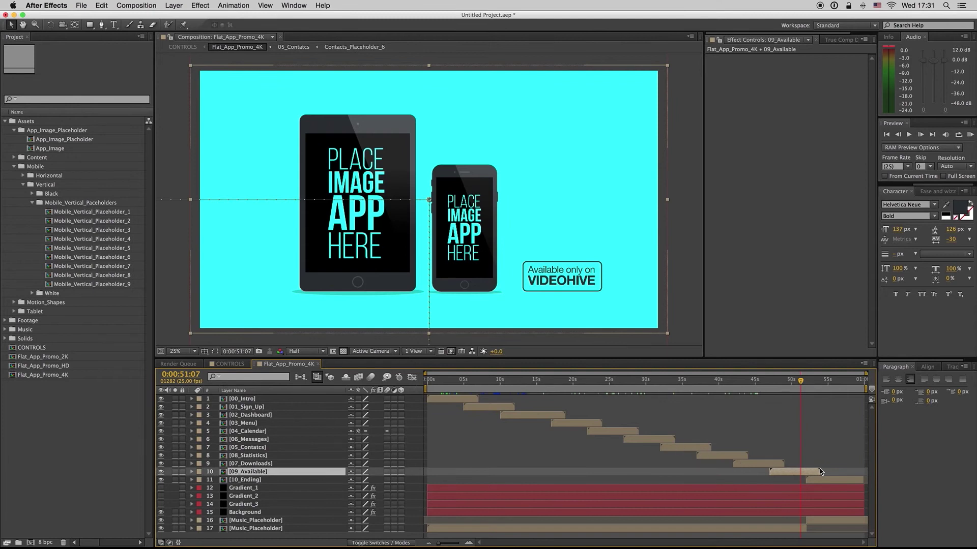
double_click(801, 473)
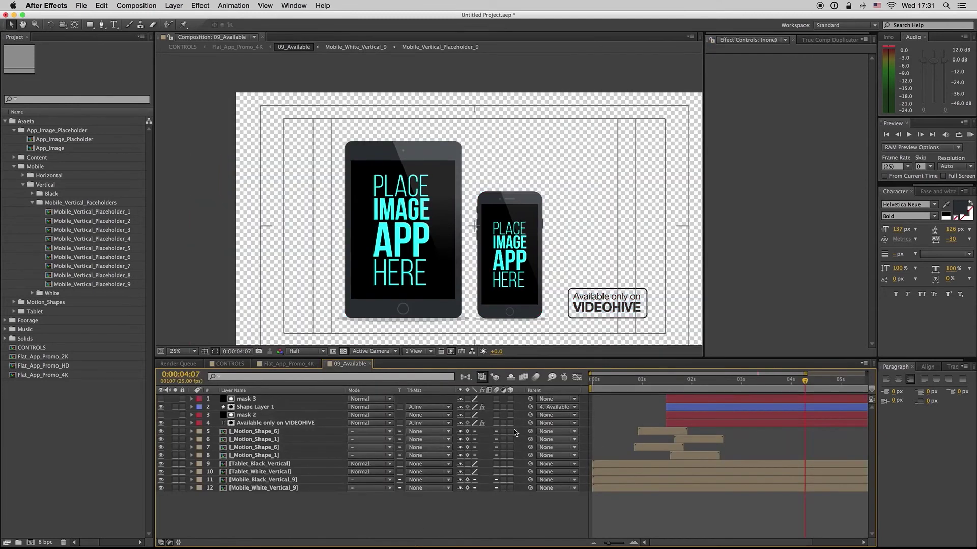
click(269, 482)
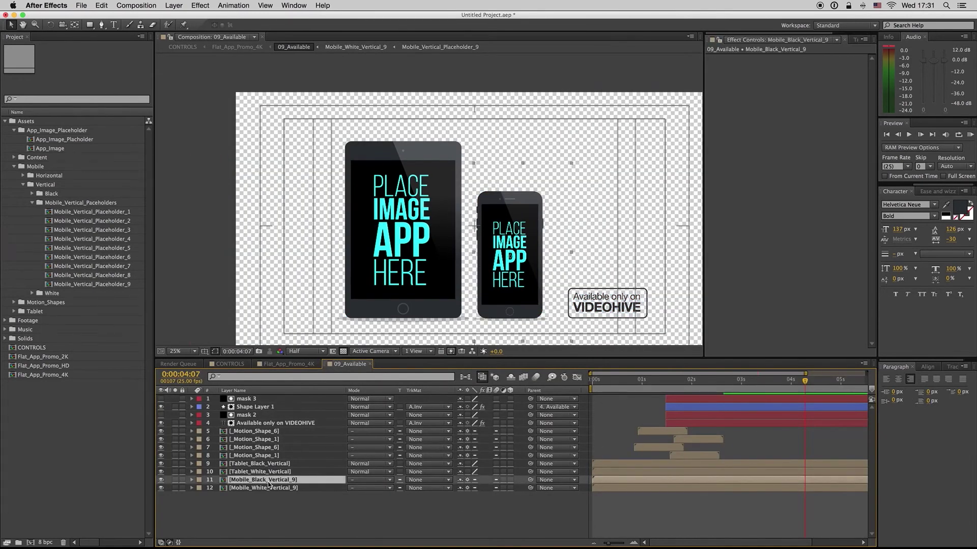
click(371, 364)
drag(815, 387, 846, 386)
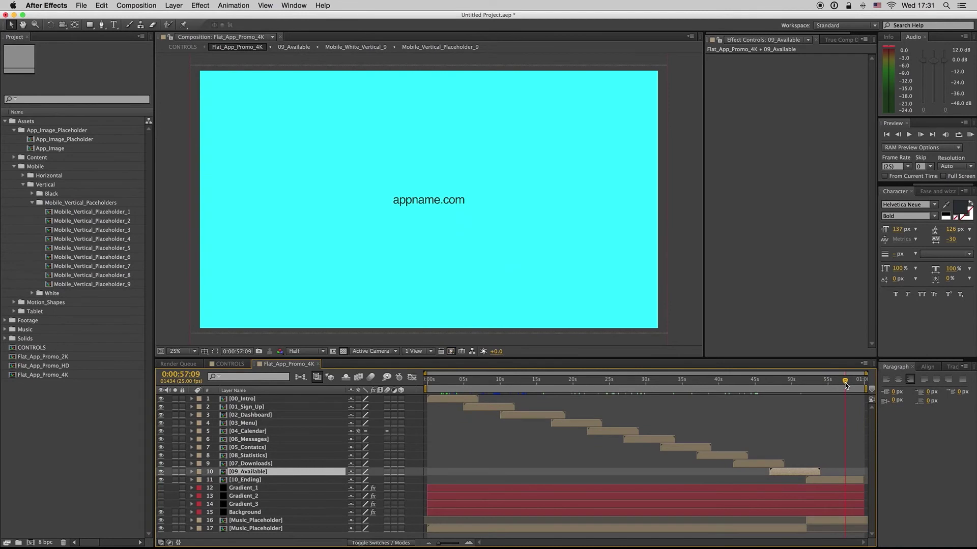
click(834, 479)
drag(782, 386, 528, 393)
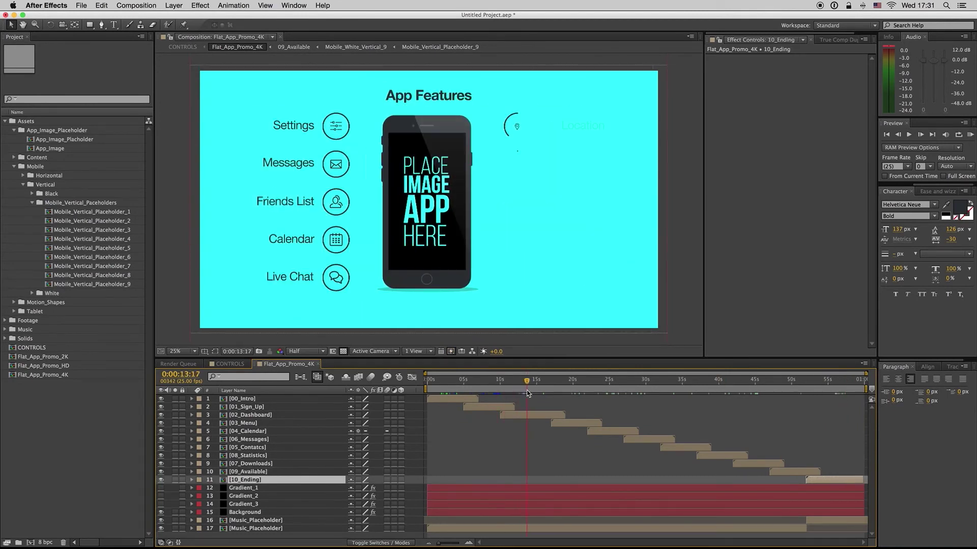
click(246, 505)
click(161, 488)
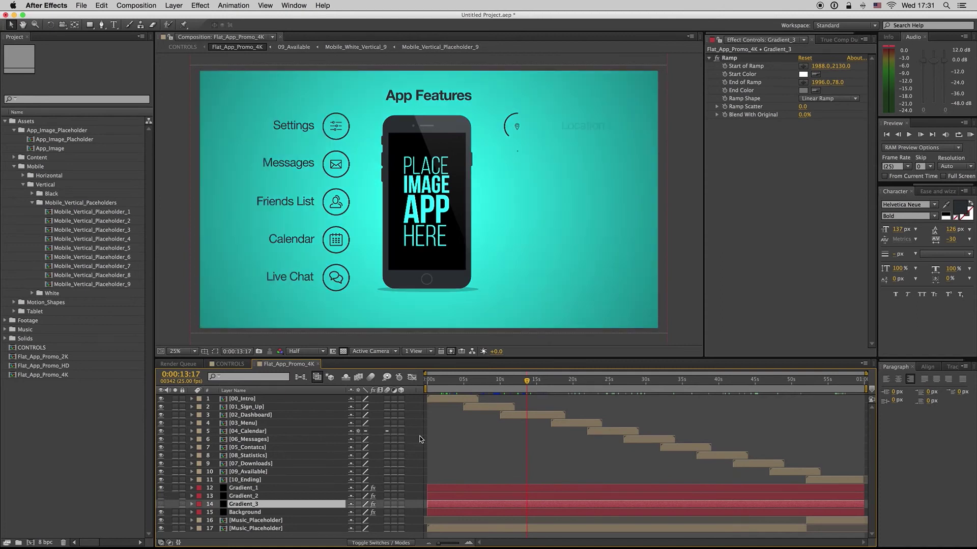
click(499, 380)
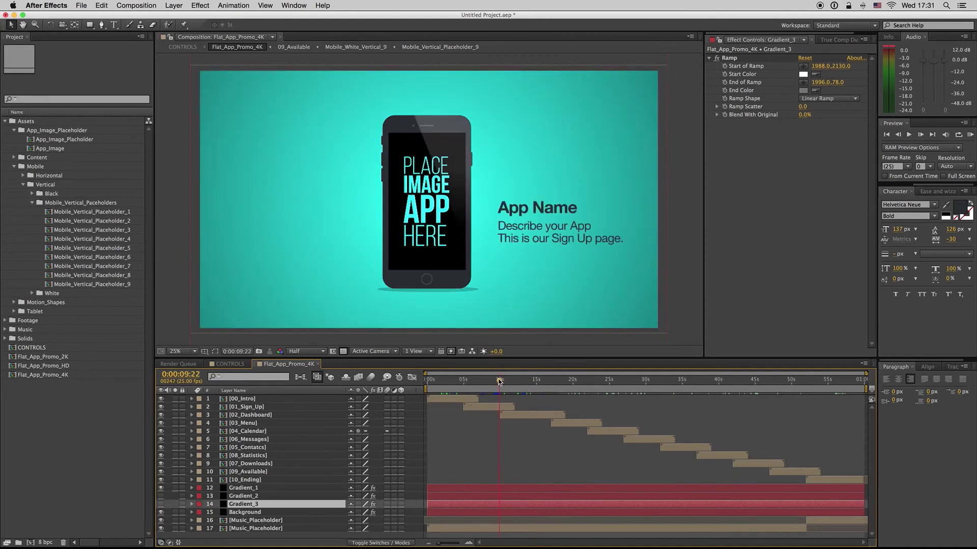
click(161, 488)
click(161, 496)
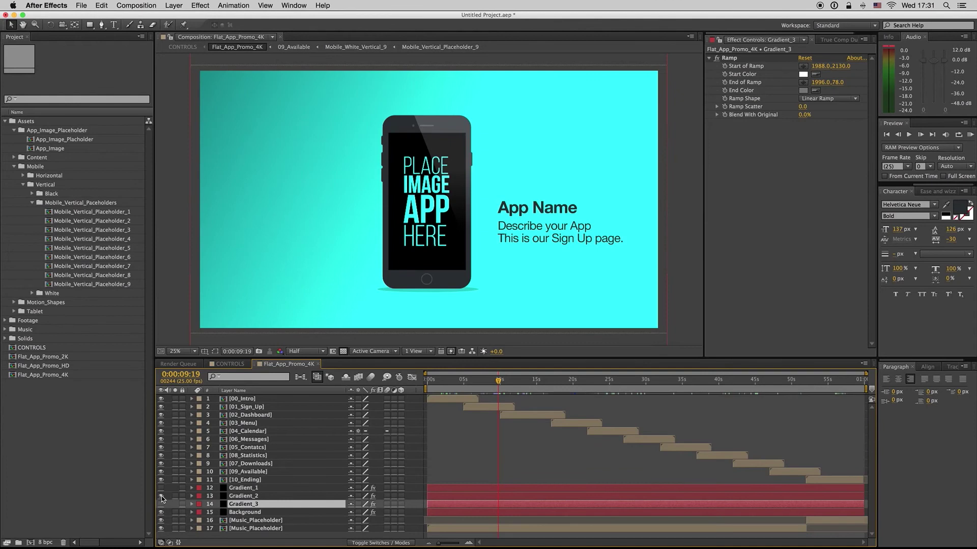
click(160, 496)
click(160, 504)
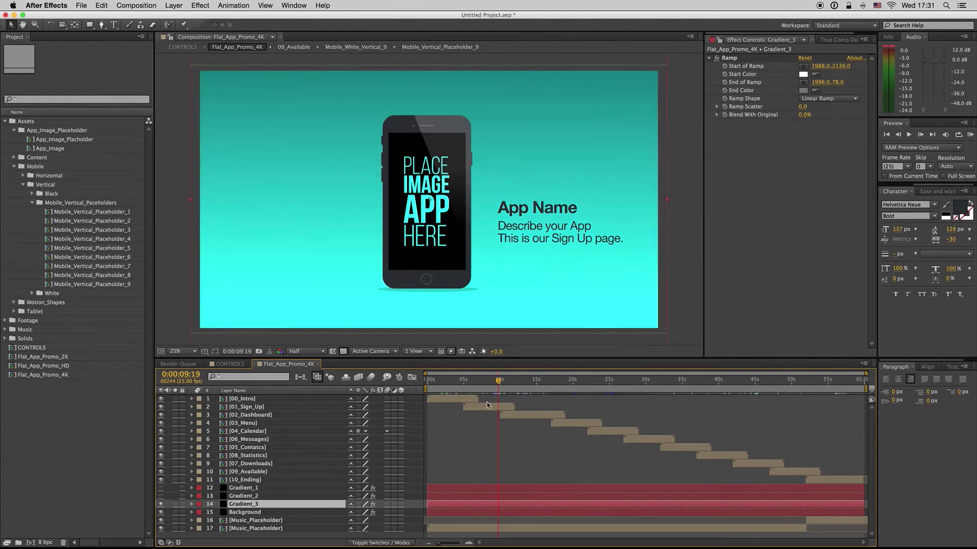
click(533, 382)
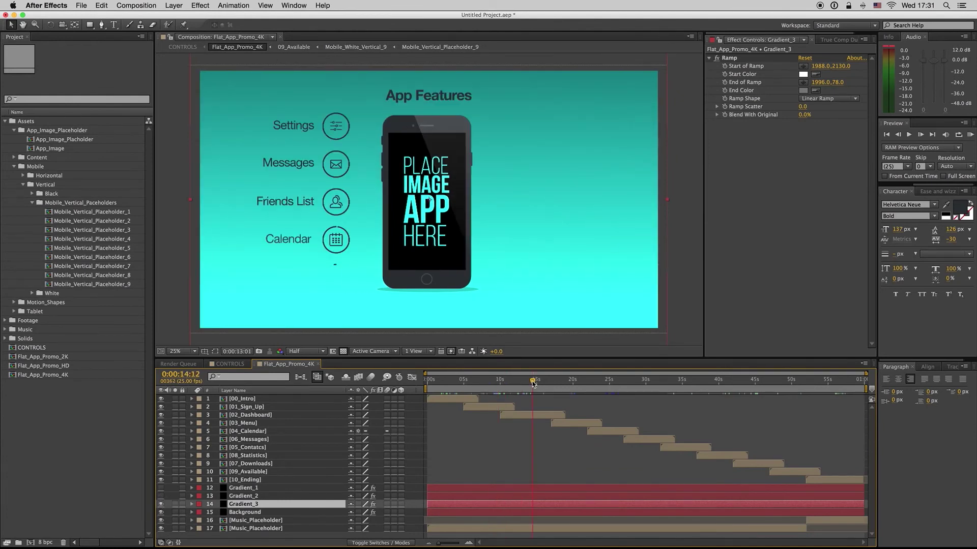
click(161, 504)
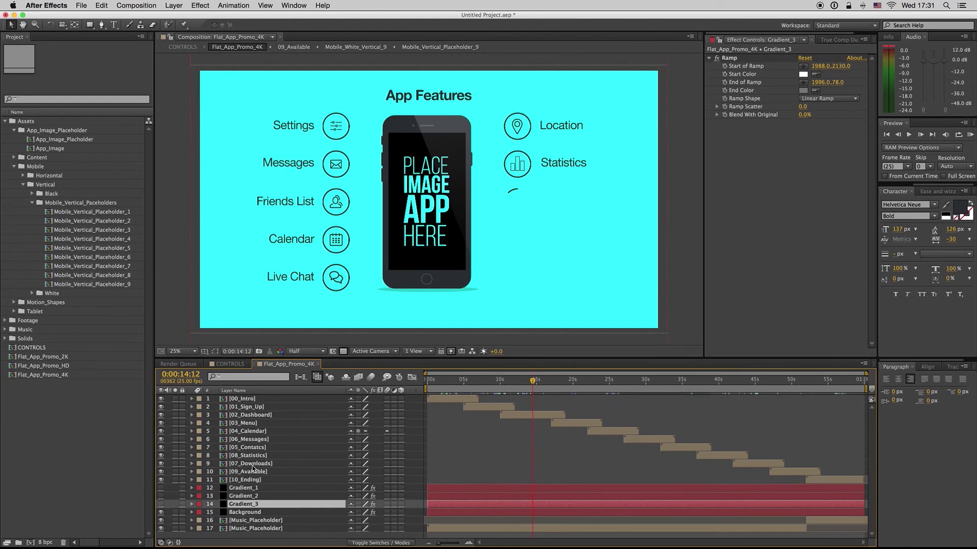
click(263, 521)
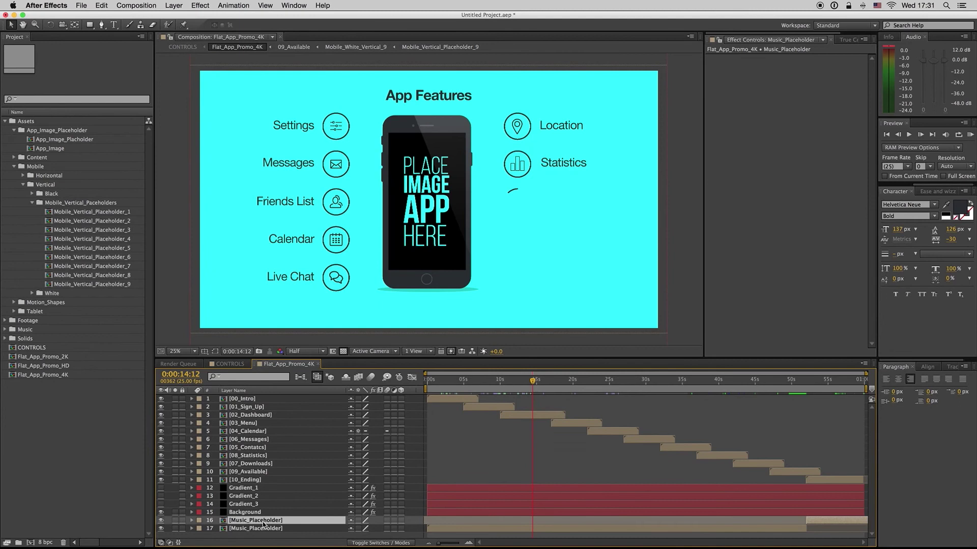
double_click(263, 521)
click(639, 385)
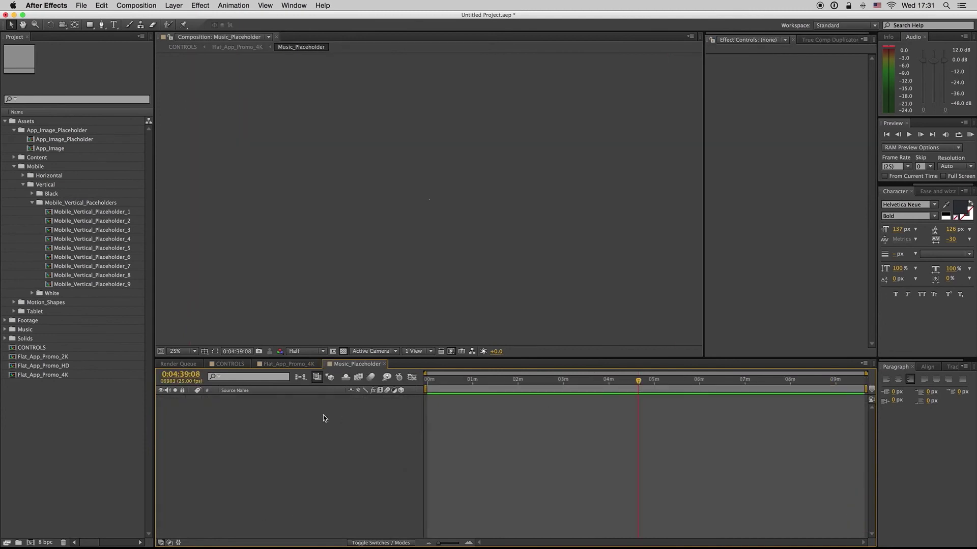
click(385, 364)
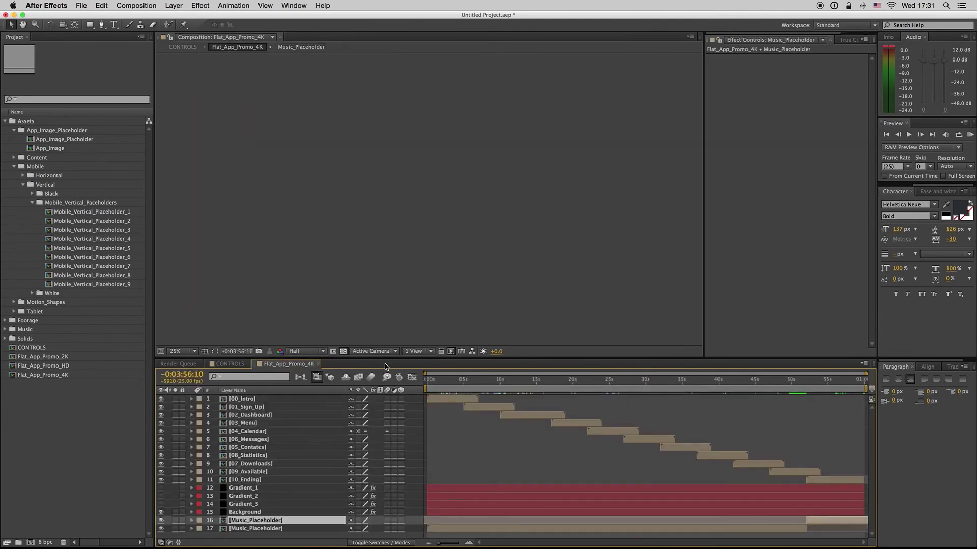
click(804, 385)
drag(810, 381, 549, 385)
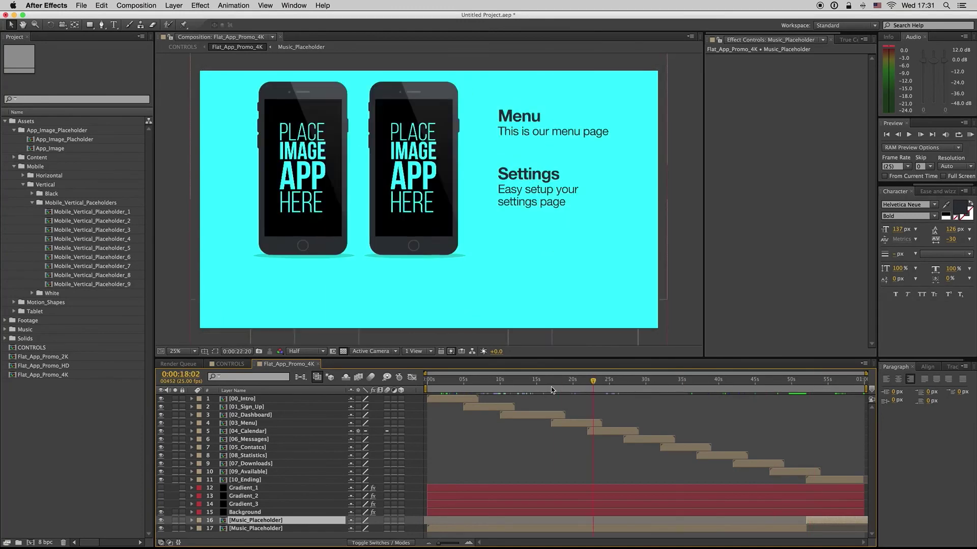
Collapse the Assets folder, open Flat_App_Promo_HD, and scrub to the App Name page near 8 seconds
click(5, 121)
click(55, 177)
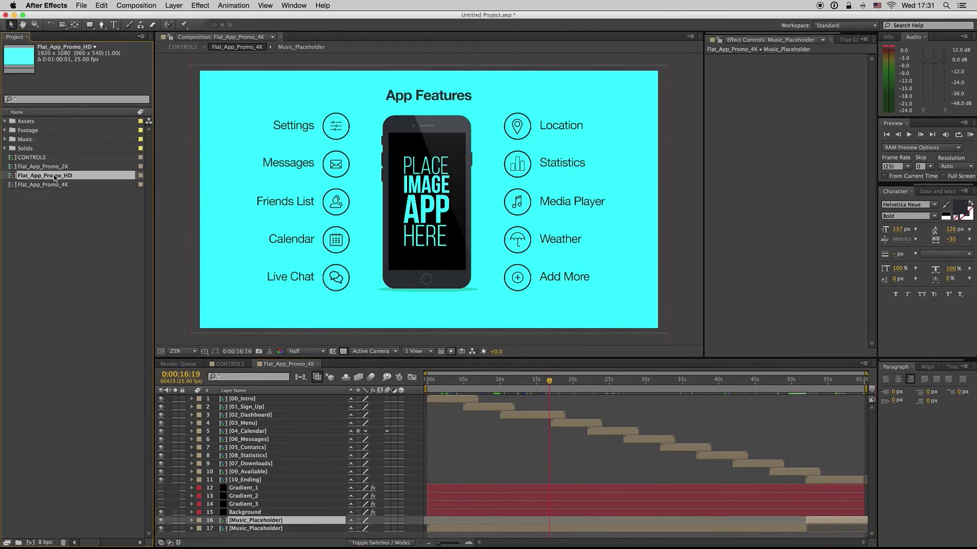
double_click(55, 177)
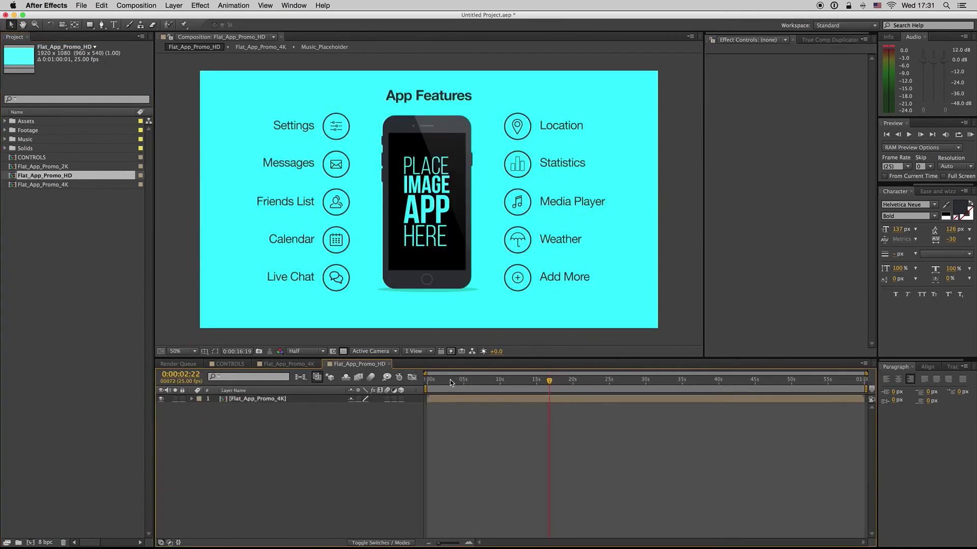
click(490, 382)
drag(490, 383, 491, 383)
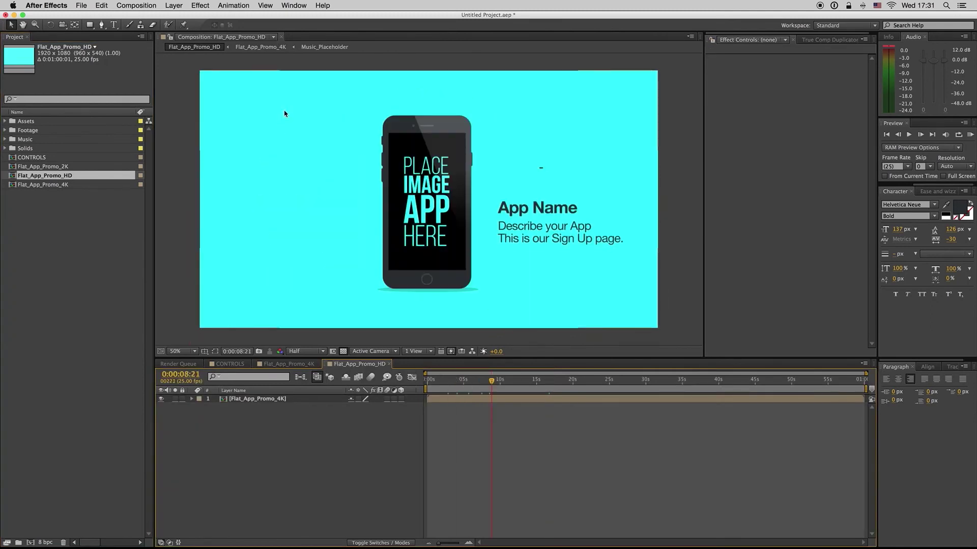
Check the 4K and 2K comp details, select the nested 4K layer, and step back to about 7 seconds
click(55, 185)
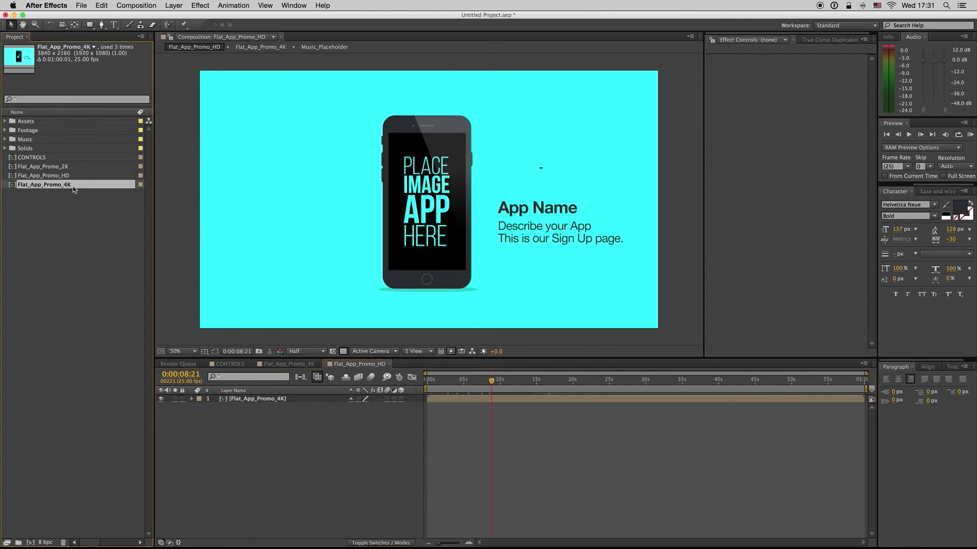
click(60, 169)
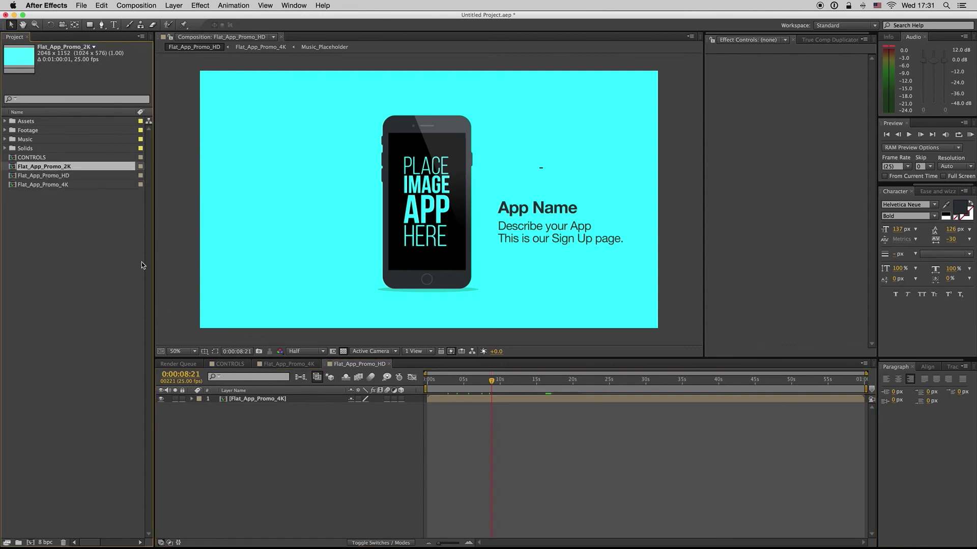
click(461, 440)
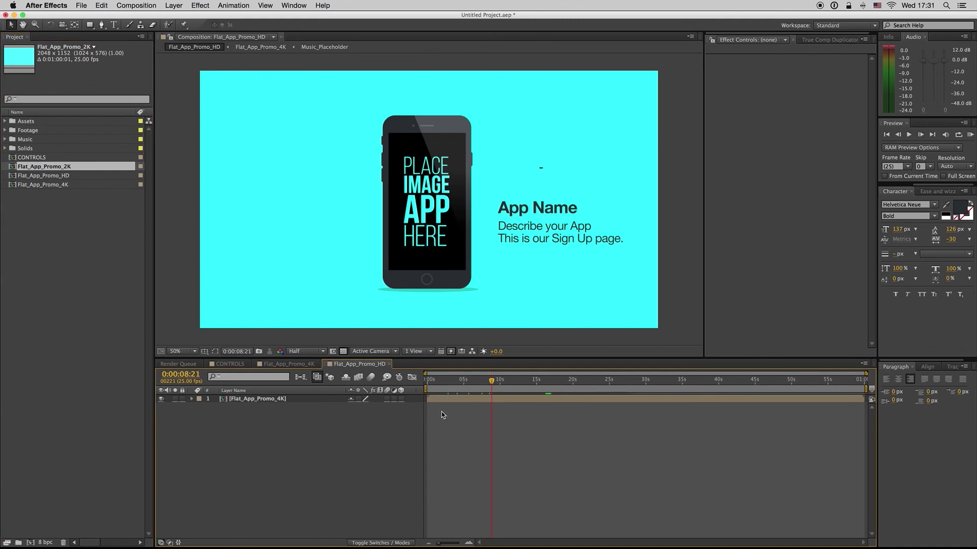
click(502, 398)
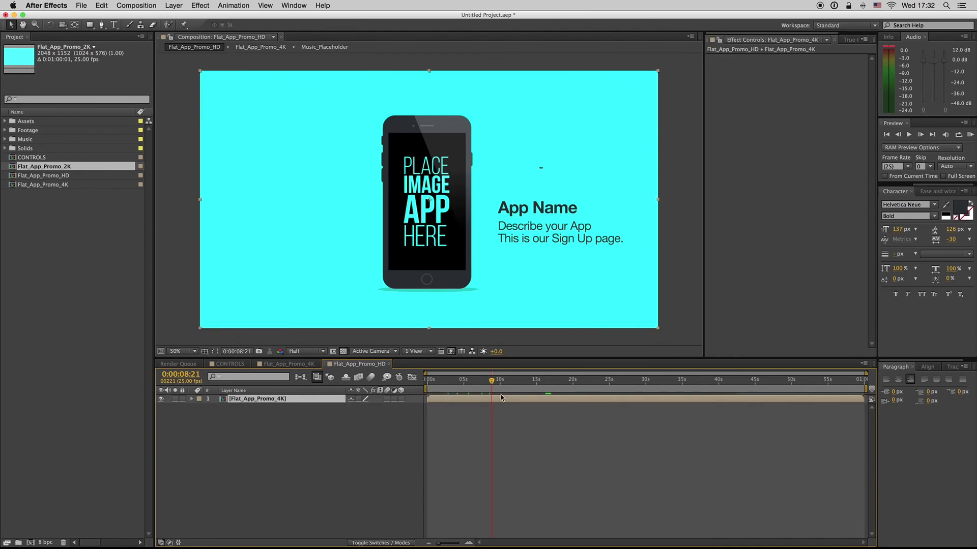
drag(491, 382, 482, 383)
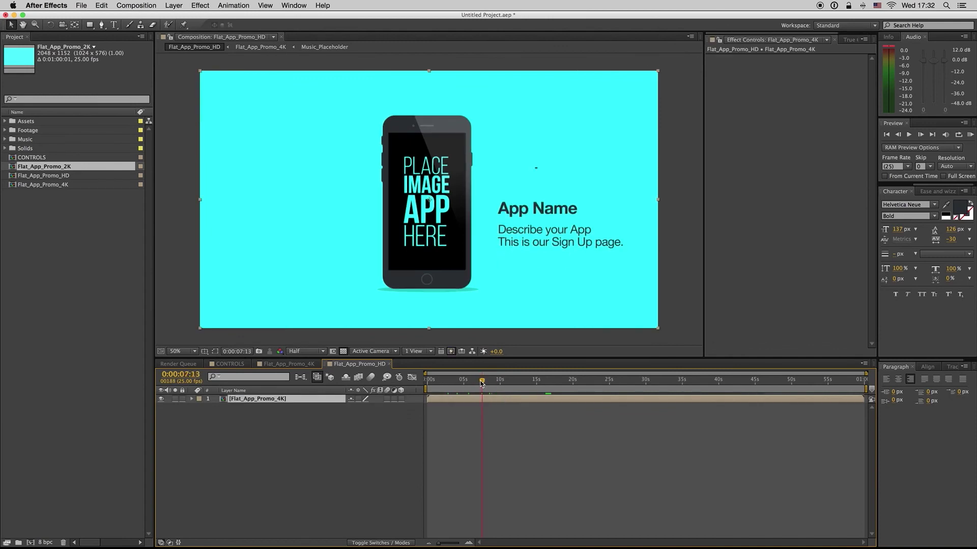